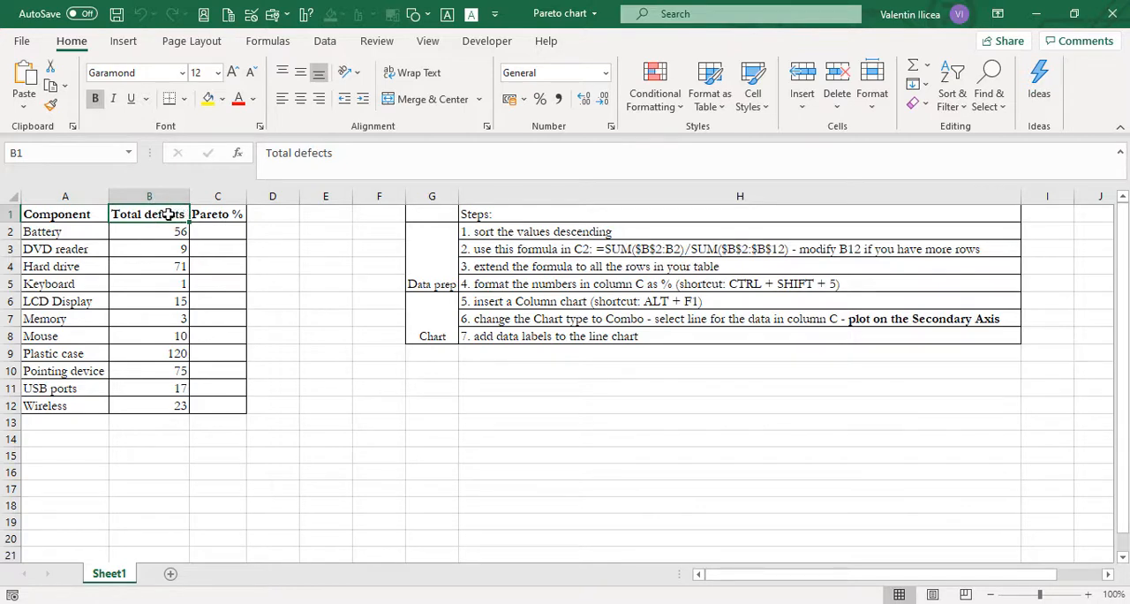
Step: Sort the component table by Total defects from highest to lowest
left_click(80, 214)
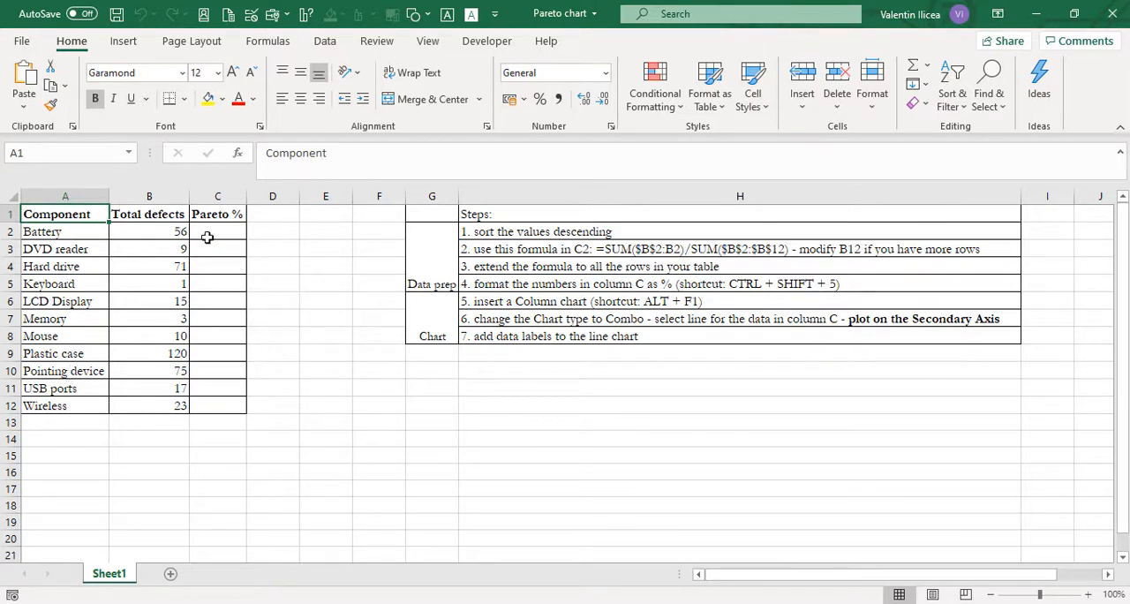
left_click(155, 217)
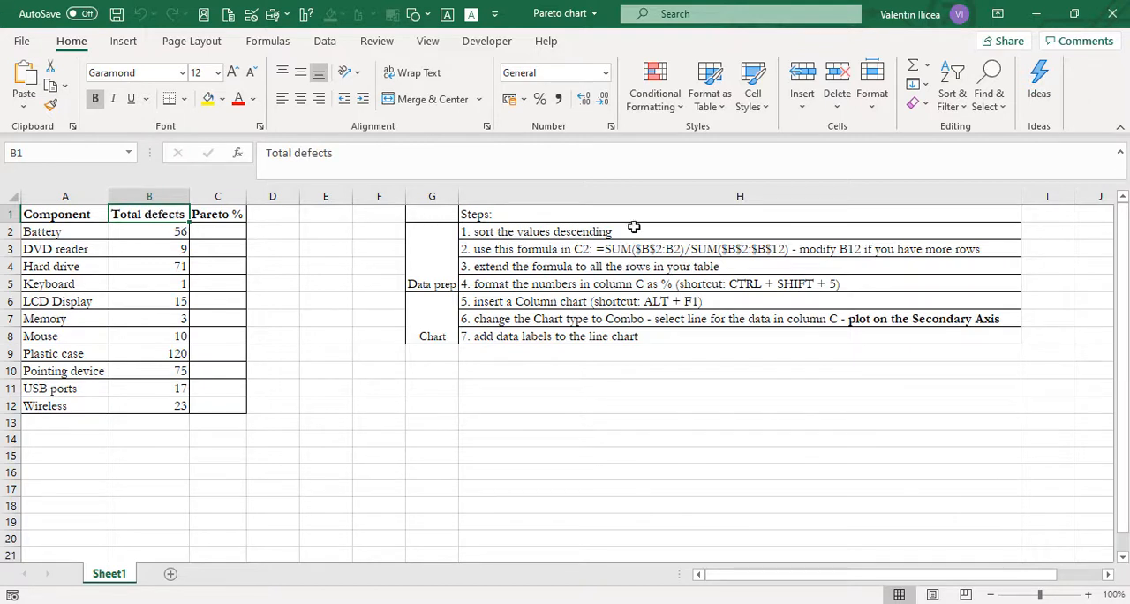
left_click(958, 106)
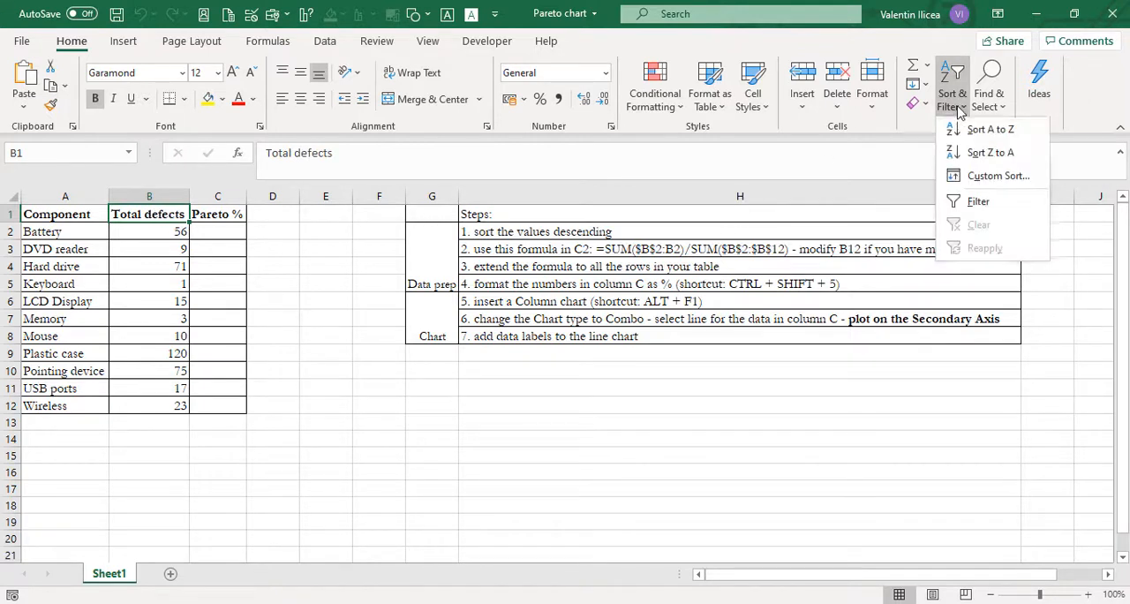
left_click(1009, 156)
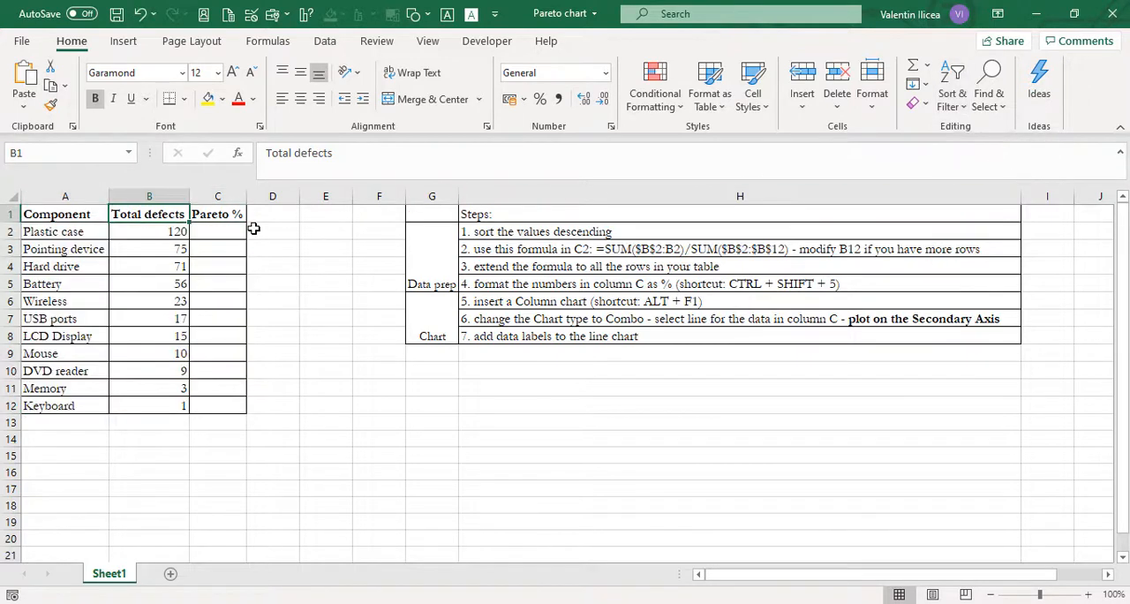
left_click(146, 234)
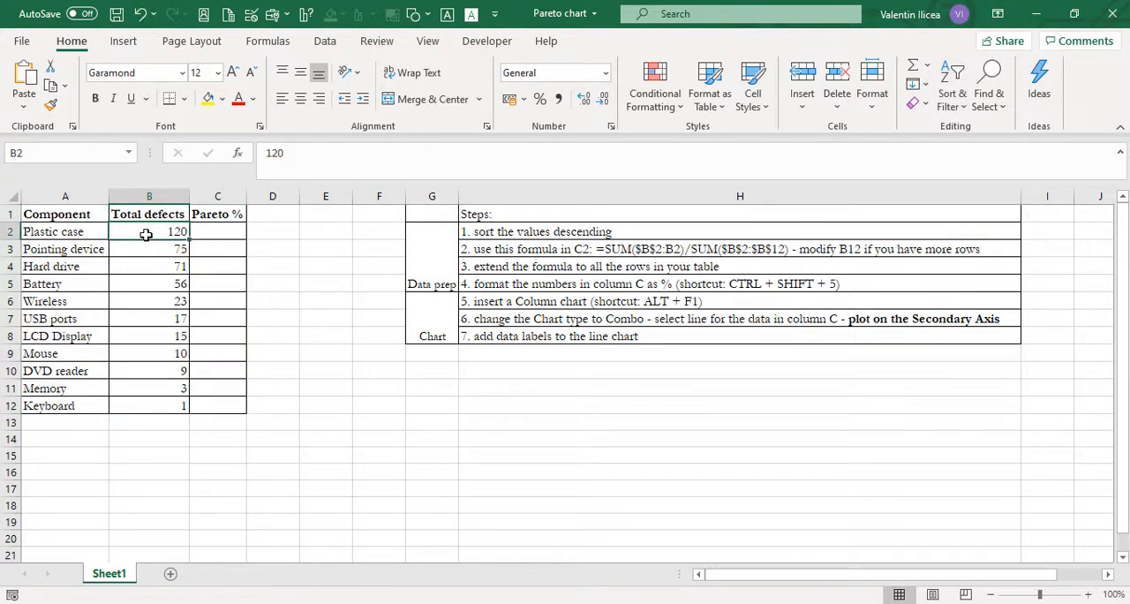
Step: Begin the Pareto % formula in C2 with the running sum =SUM($B$2:B2), anchoring only the first reference
left_click(228, 234)
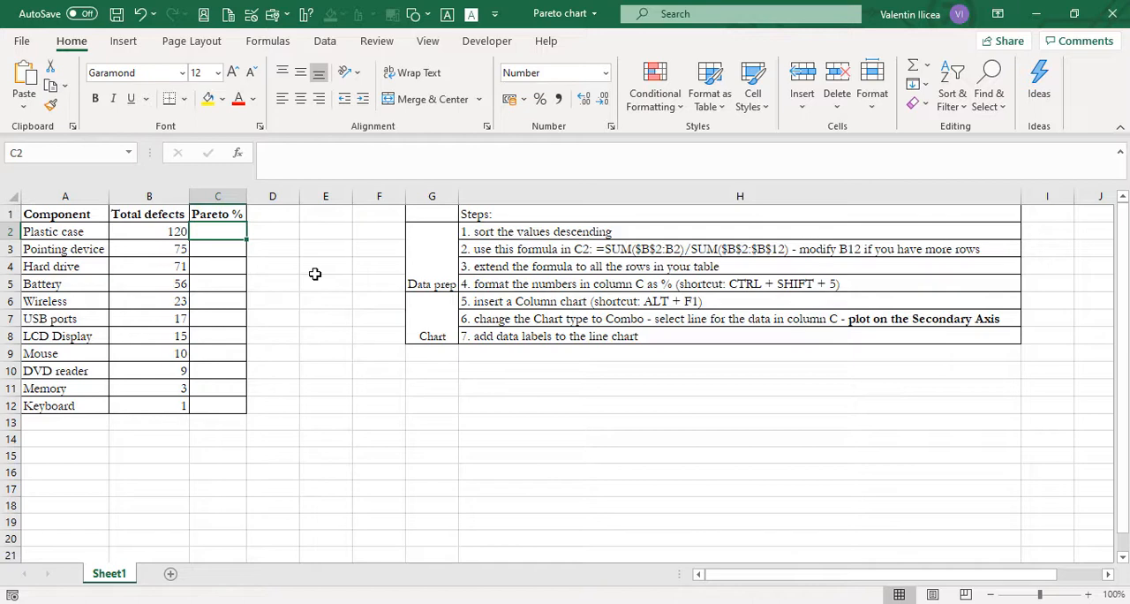
type("=")
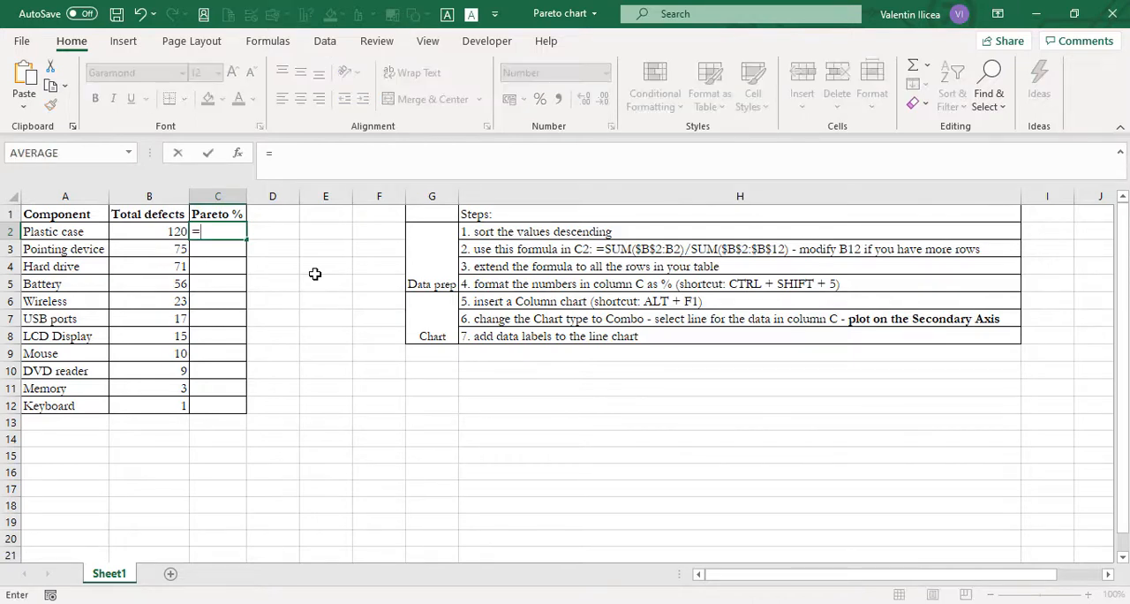
type("sum")
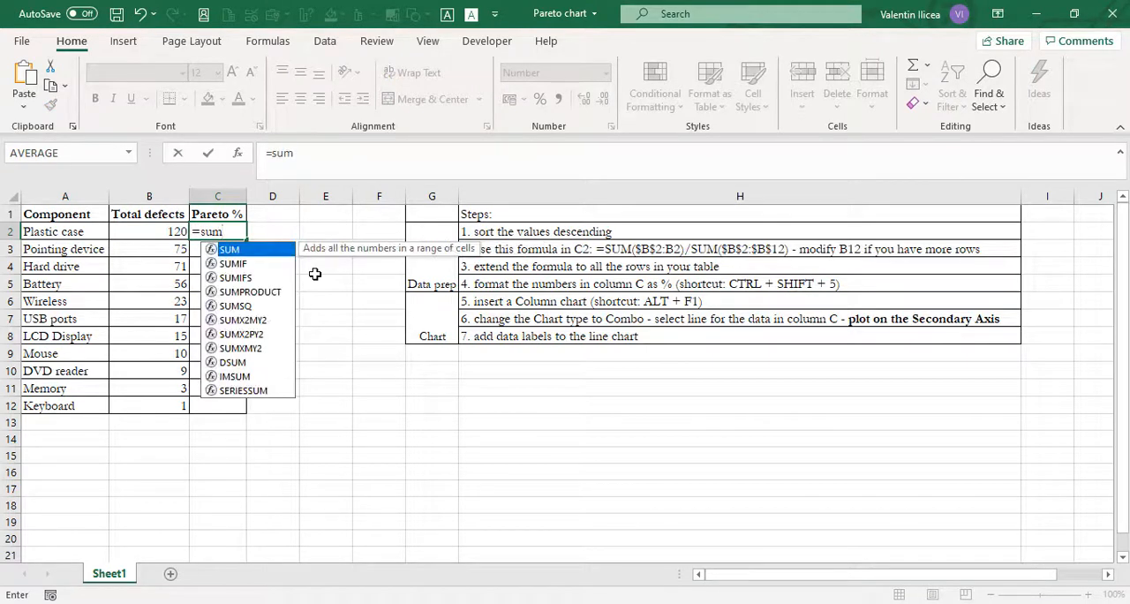
key("Tab")
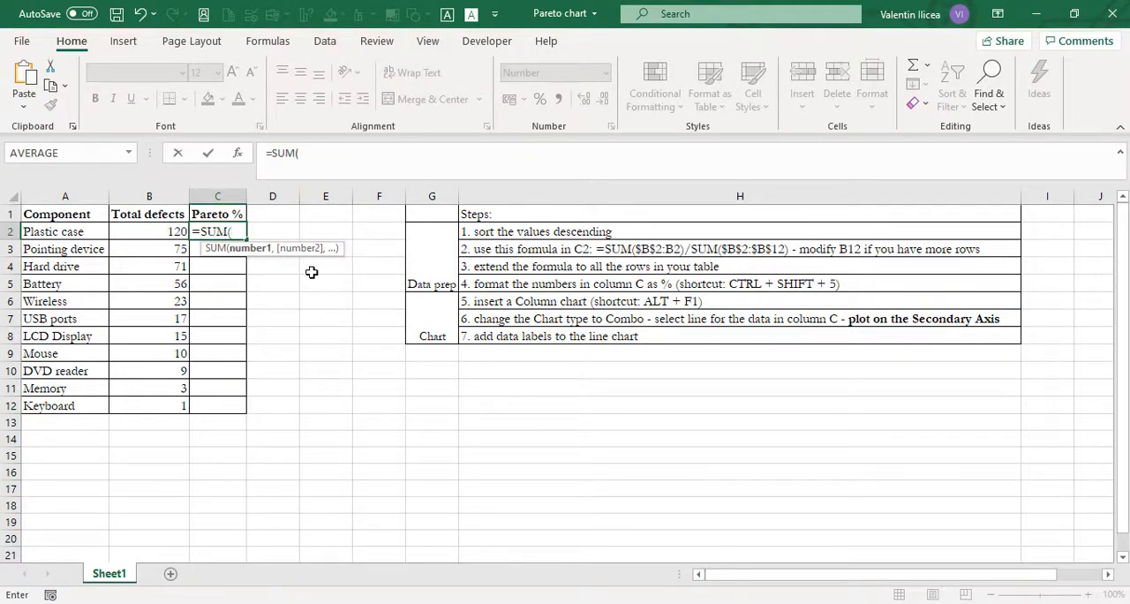
left_click(155, 232)
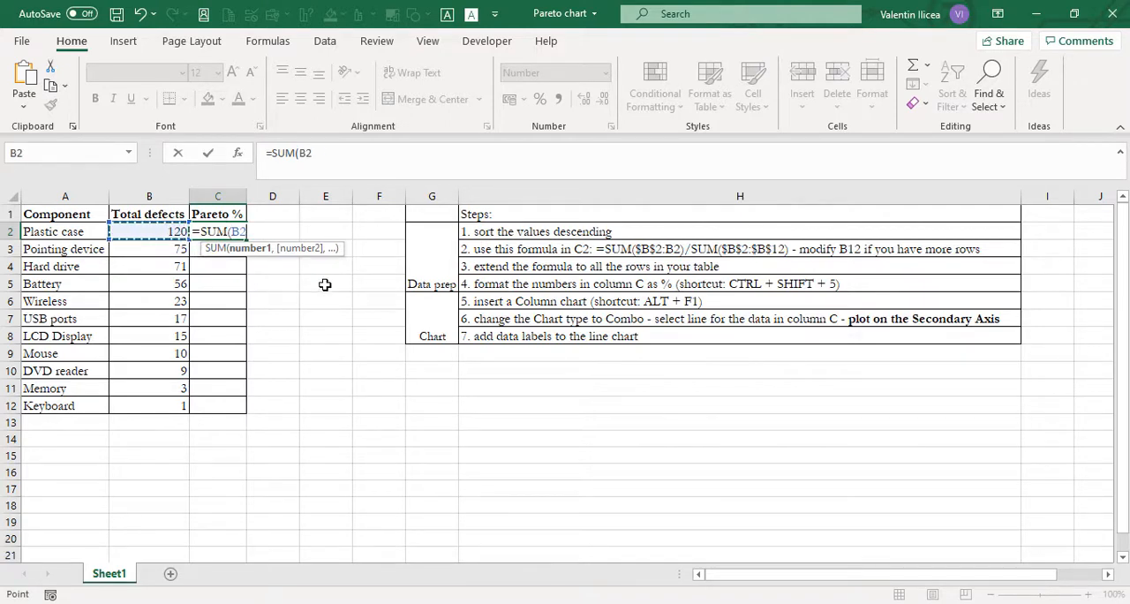
key("F8")
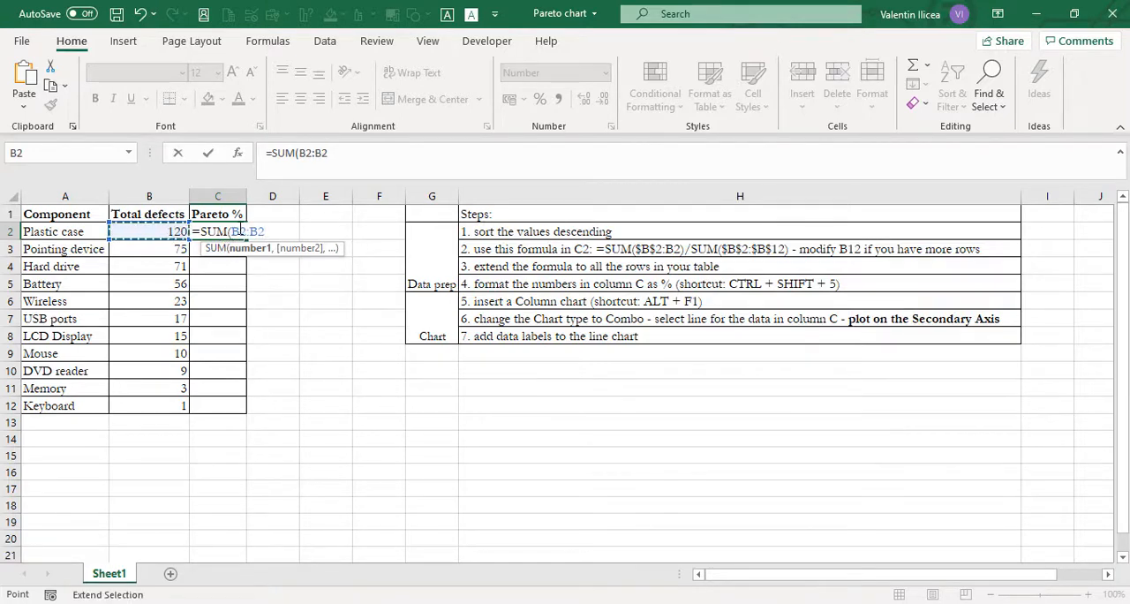
left_click(239, 231)
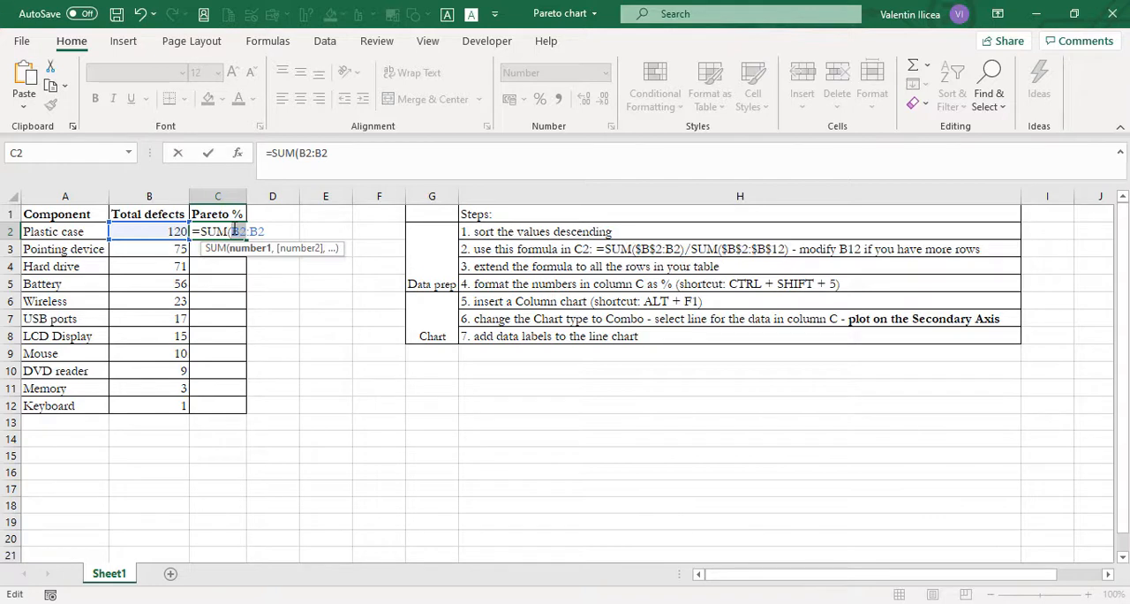
key("F4")
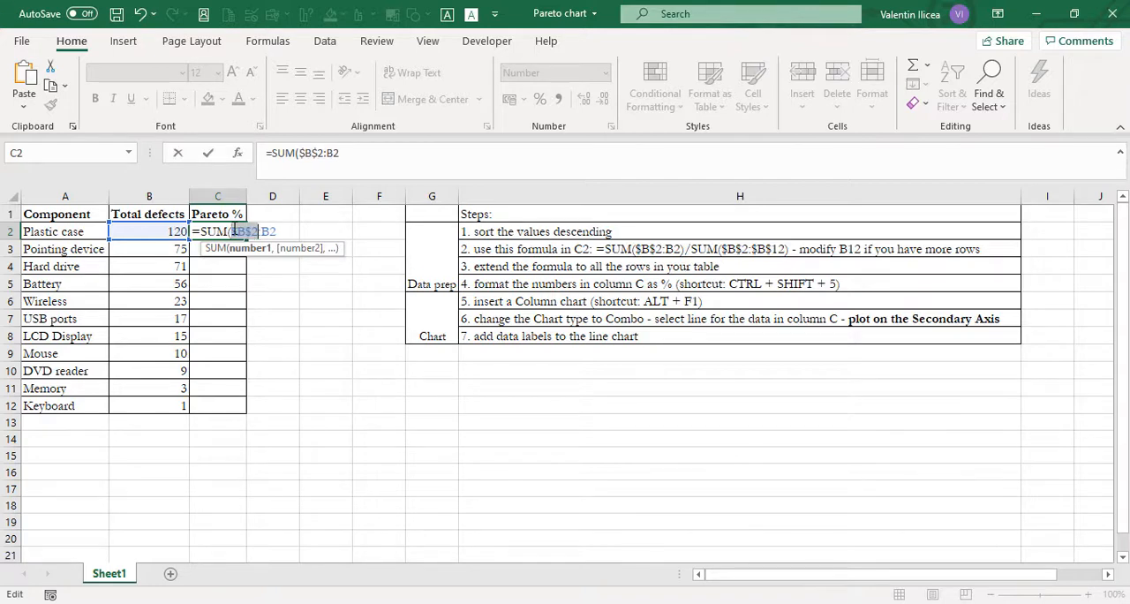
left_click(286, 233)
type(":B2)")
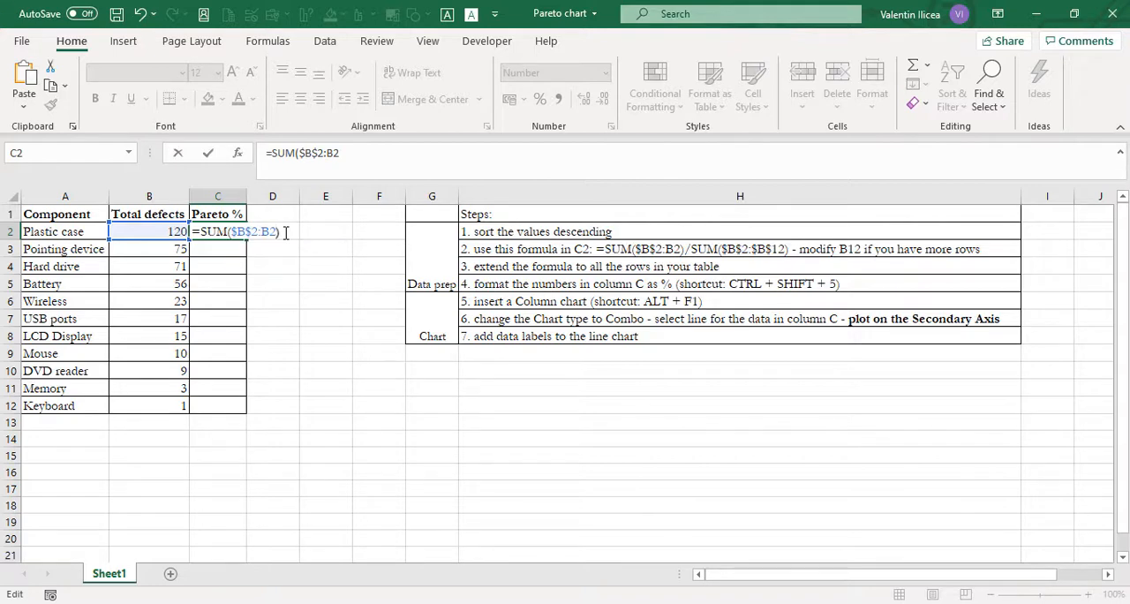
type("/sum")
Step: Complete the C2 formula by dividing the running sum by the overall defect total, SUM($B$2:$B$12)
key("Tab")
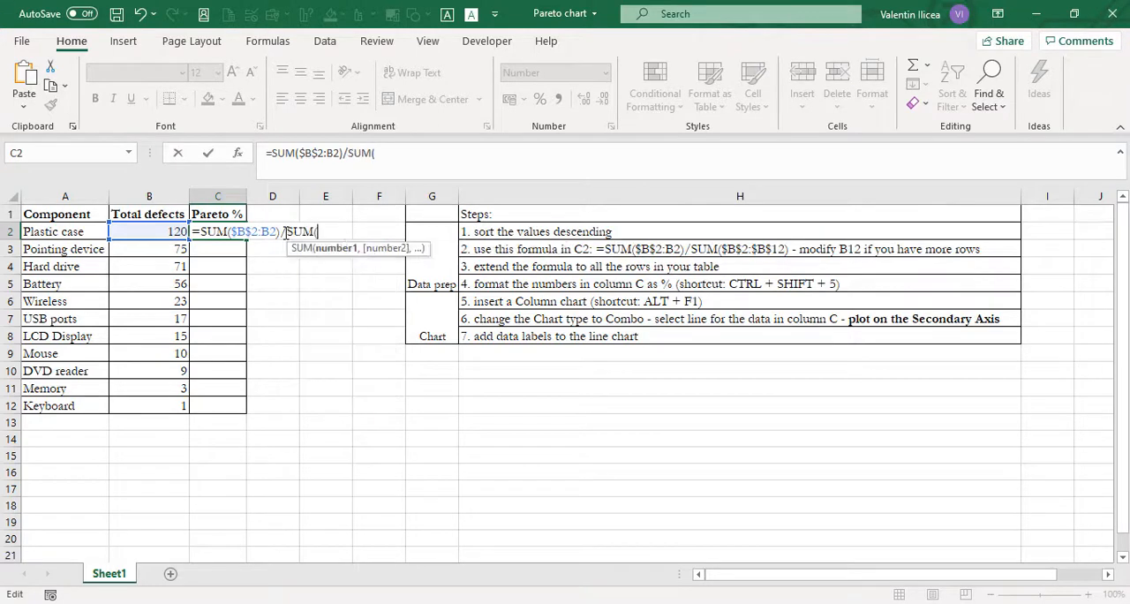
left_click_drag(139, 237, 156, 402)
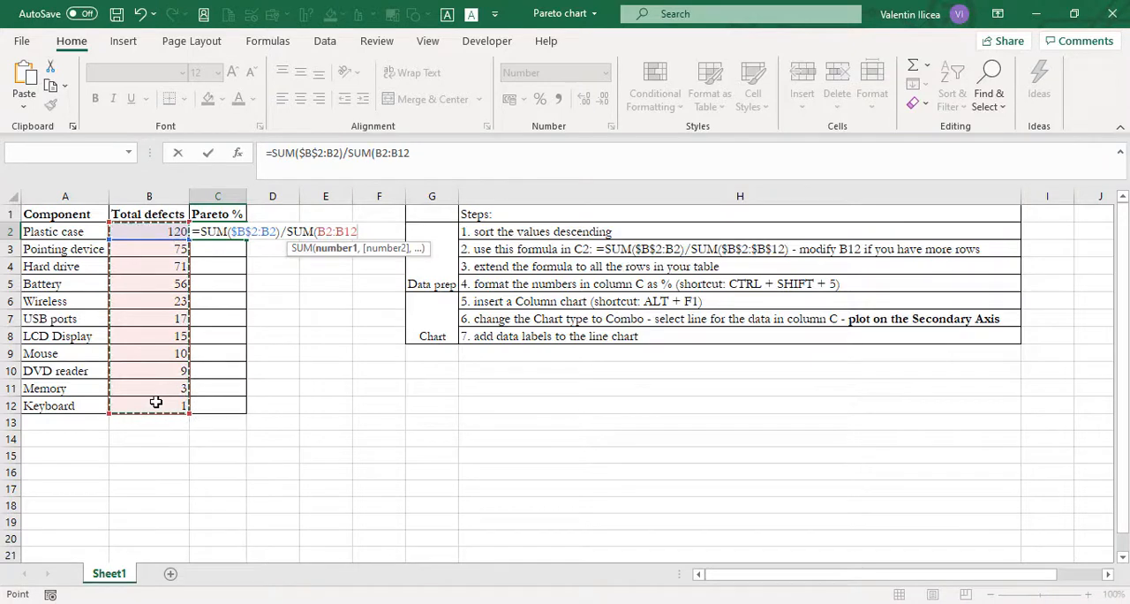
key("F4")
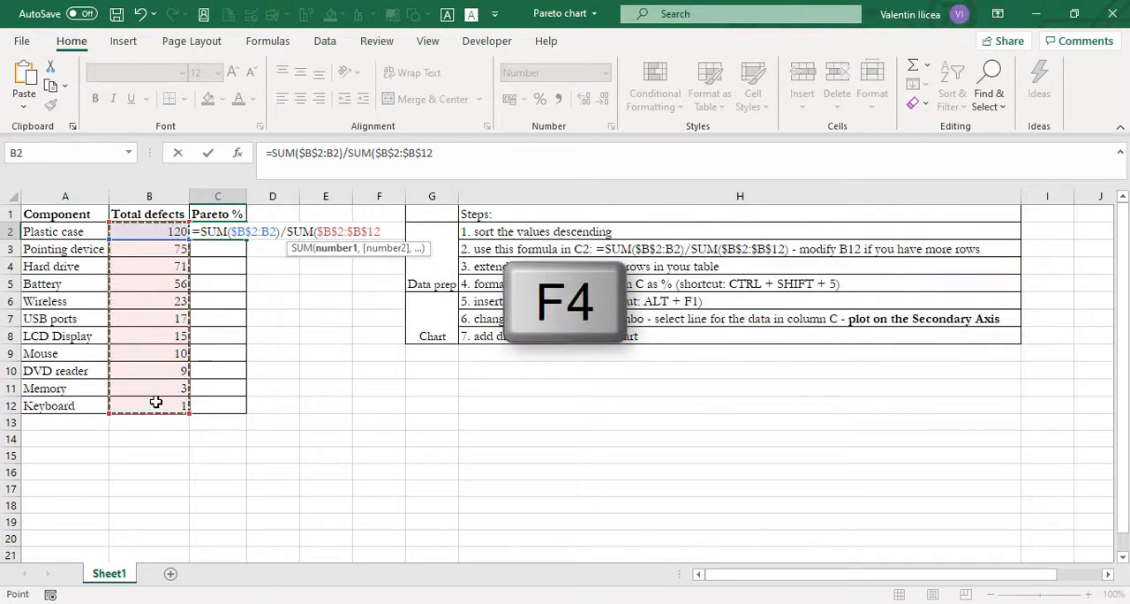
type(")")
key("Return")
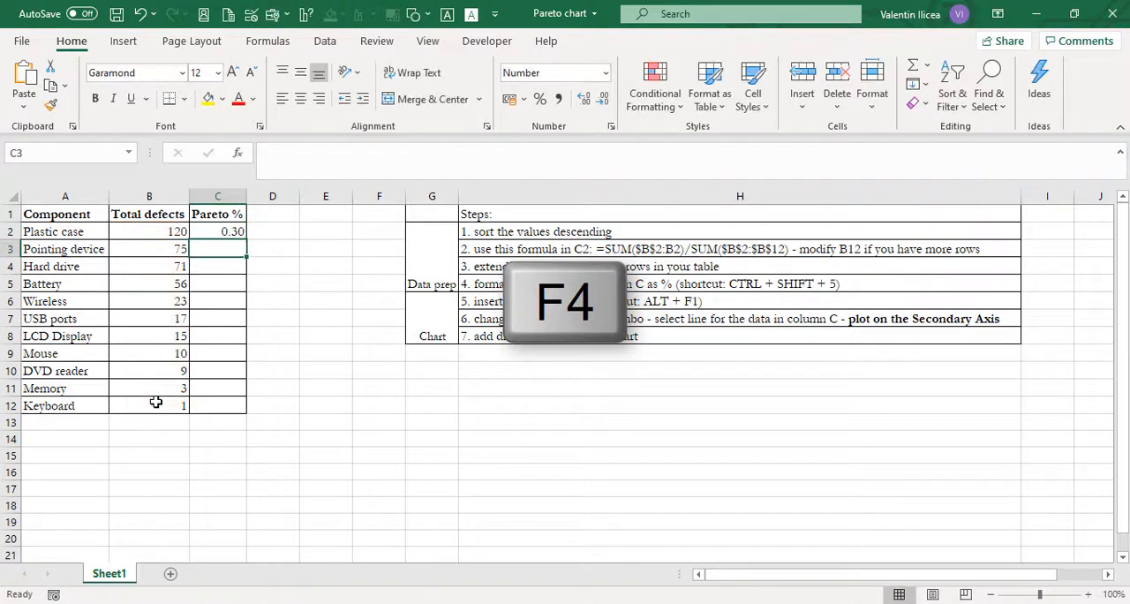
Step: Fill the C2 formula down through C12 and format the Pareto % values as percentages
left_click(228, 231)
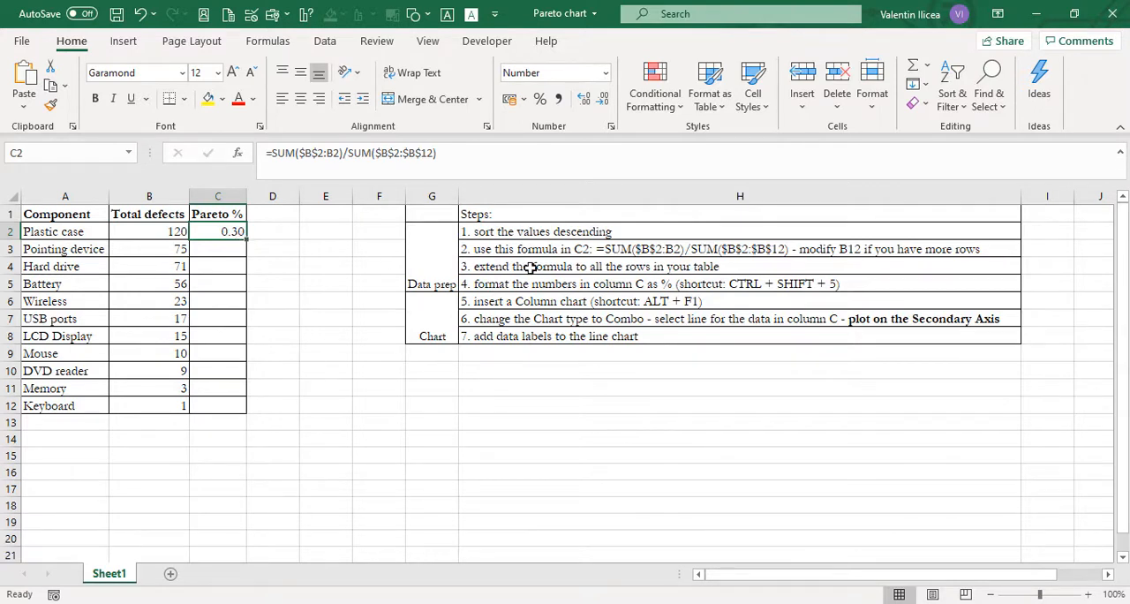
double_click(248, 241)
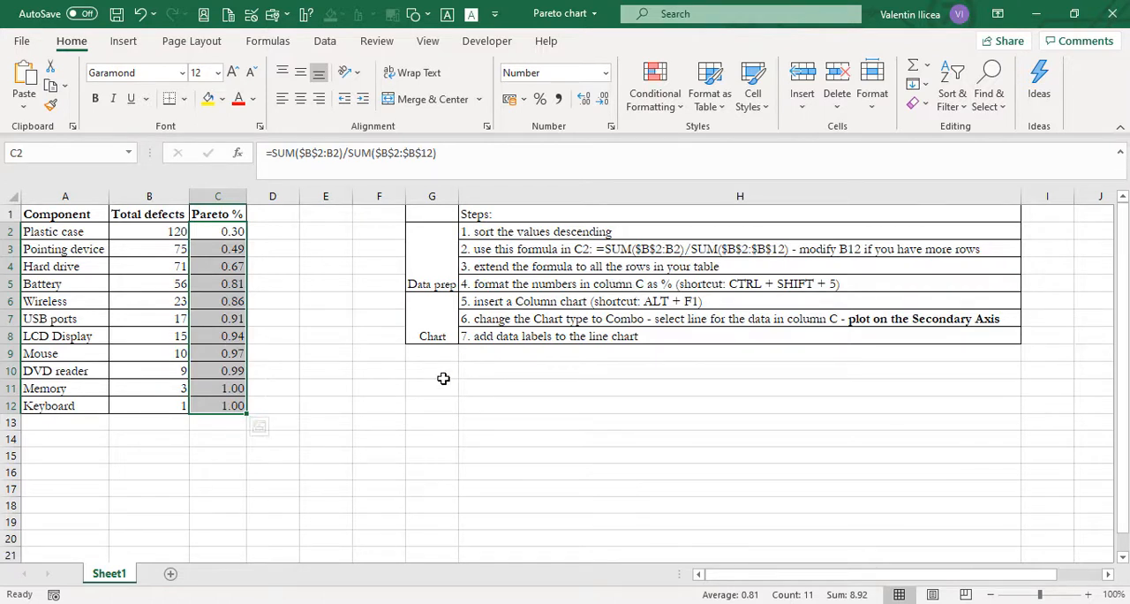
key("ctrl+shift+5")
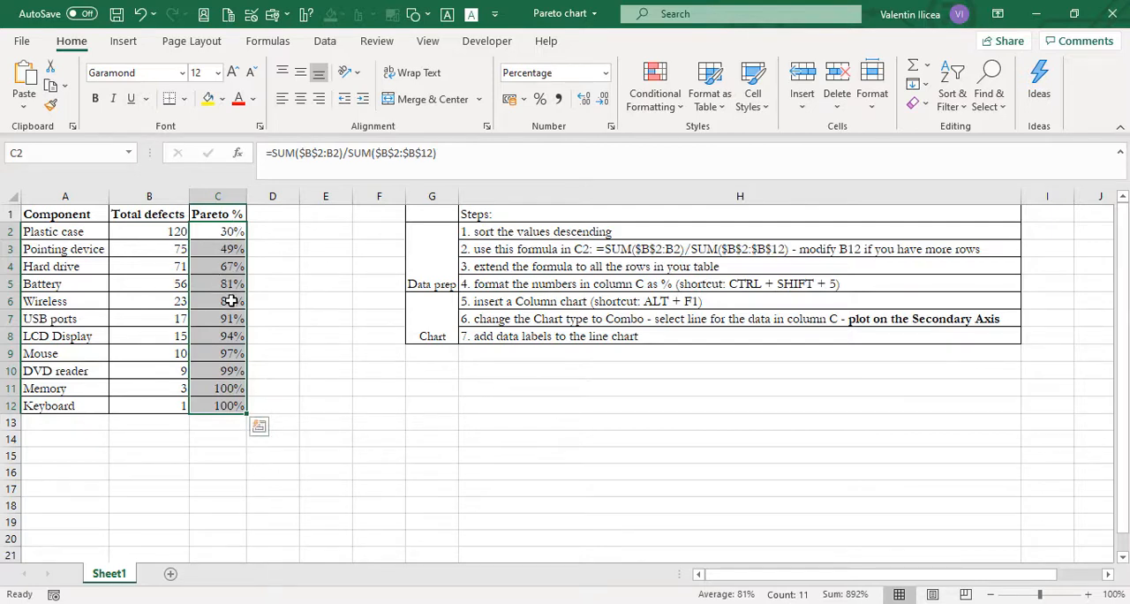
Step: Examine the cumulative formulas in the Pareto % column against the Total defects ranges they sum
left_click(230, 234)
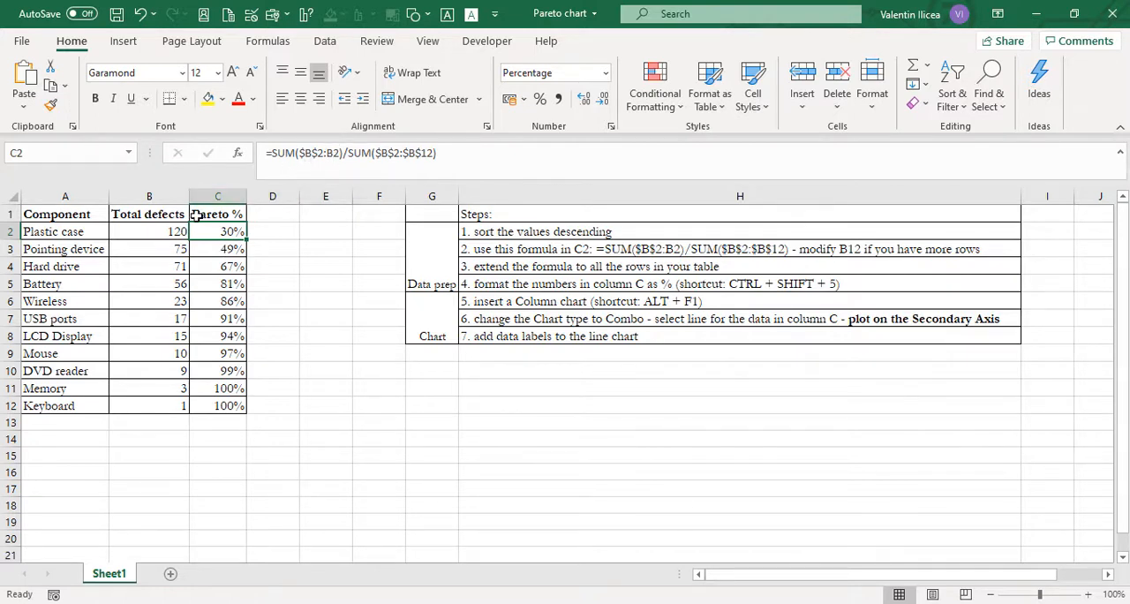
left_click(164, 232)
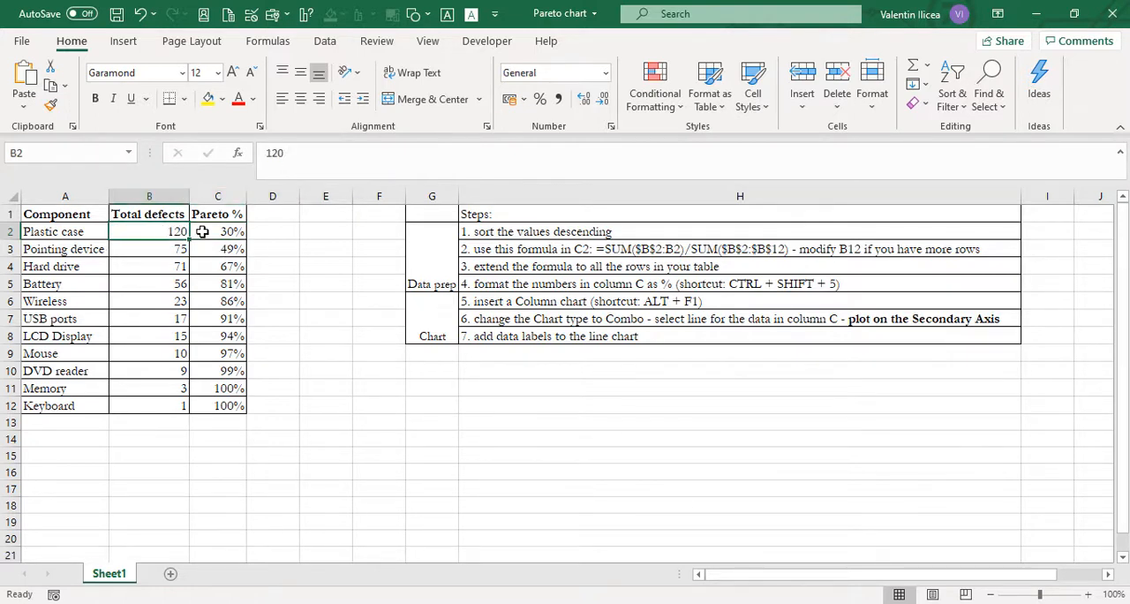
left_click(216, 231)
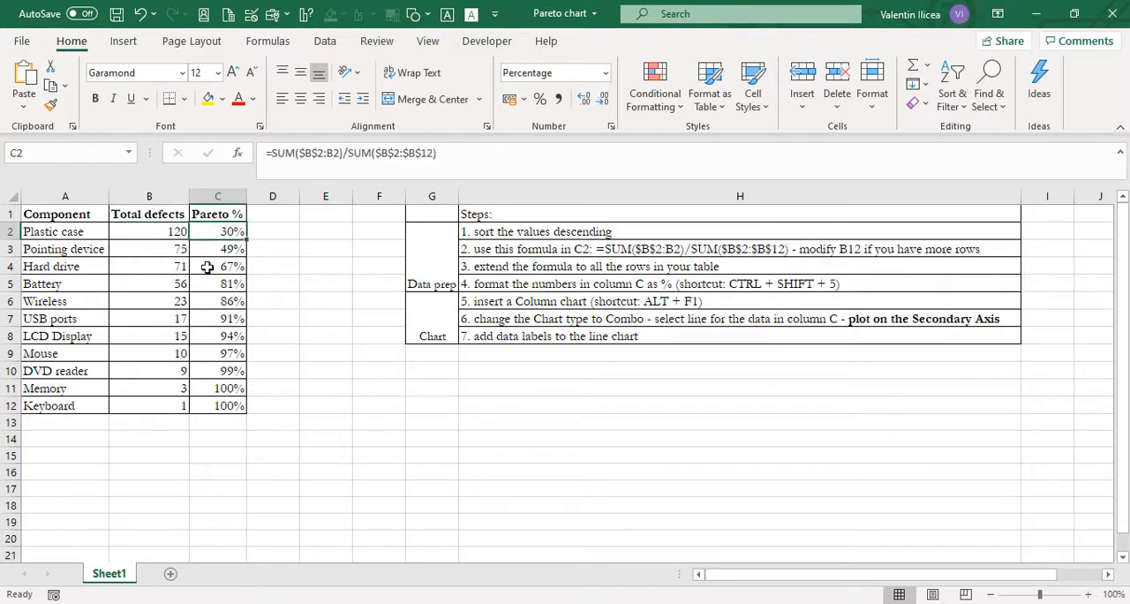
left_click(227, 248)
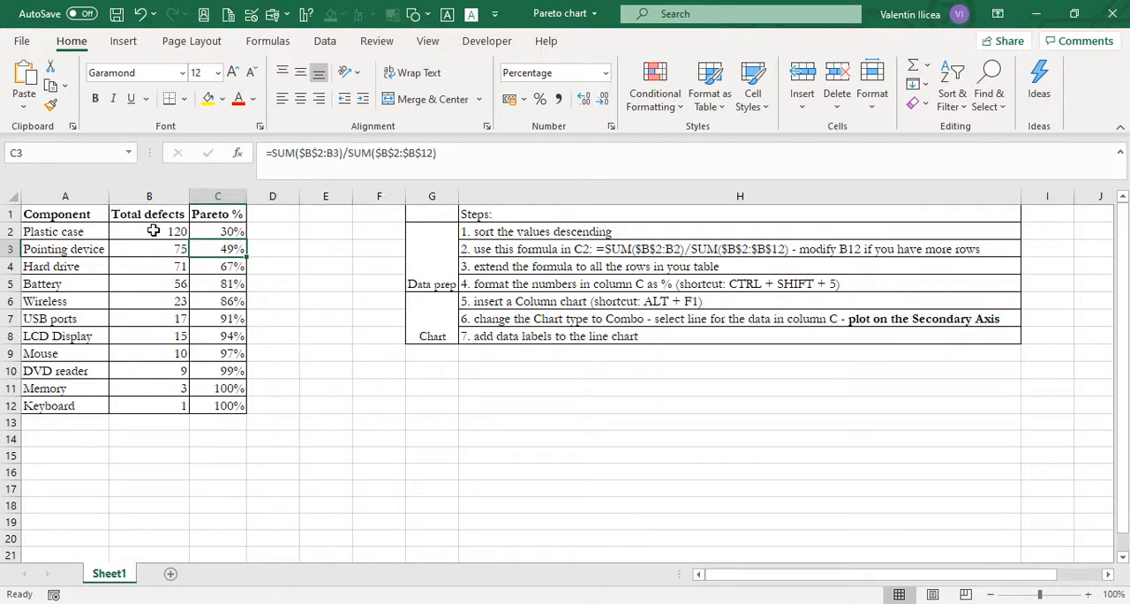
left_click_drag(157, 232, 157, 247)
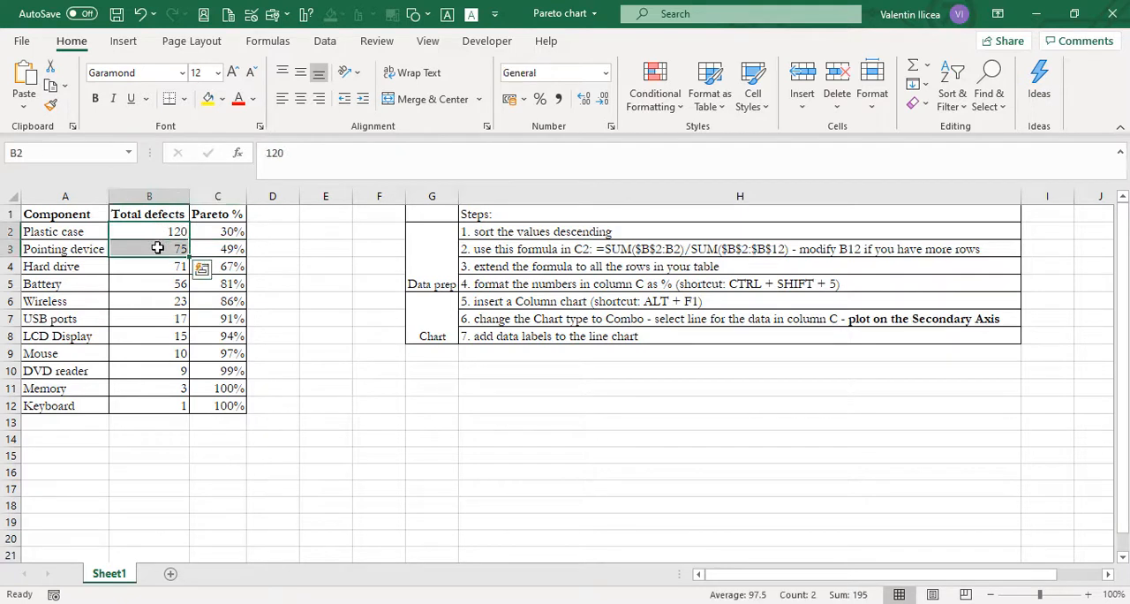
left_click(232, 265)
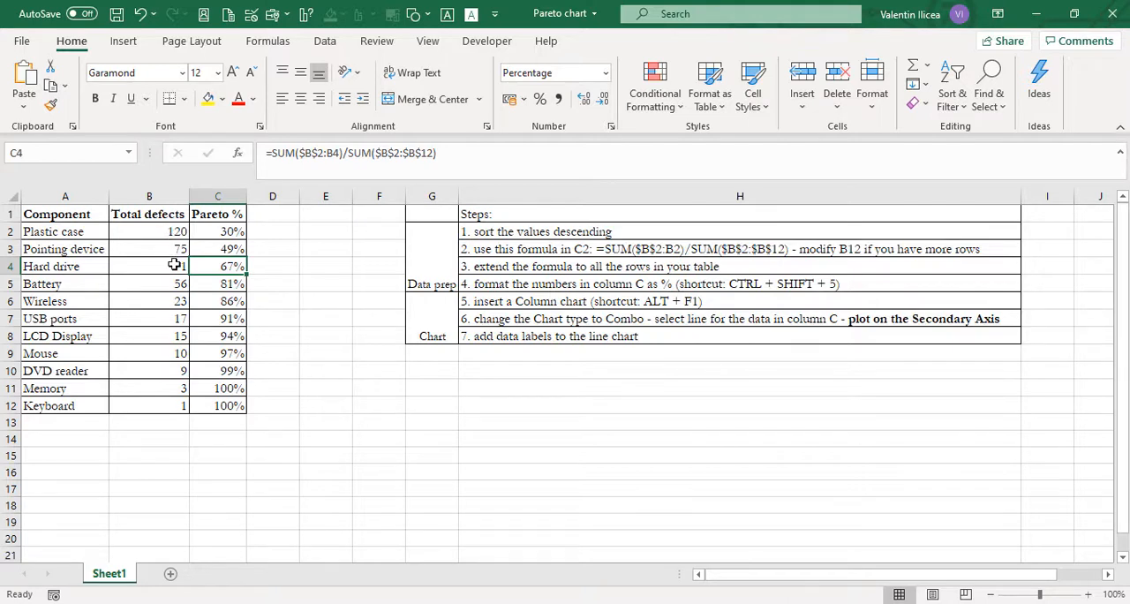
left_click_drag(173, 233, 141, 406)
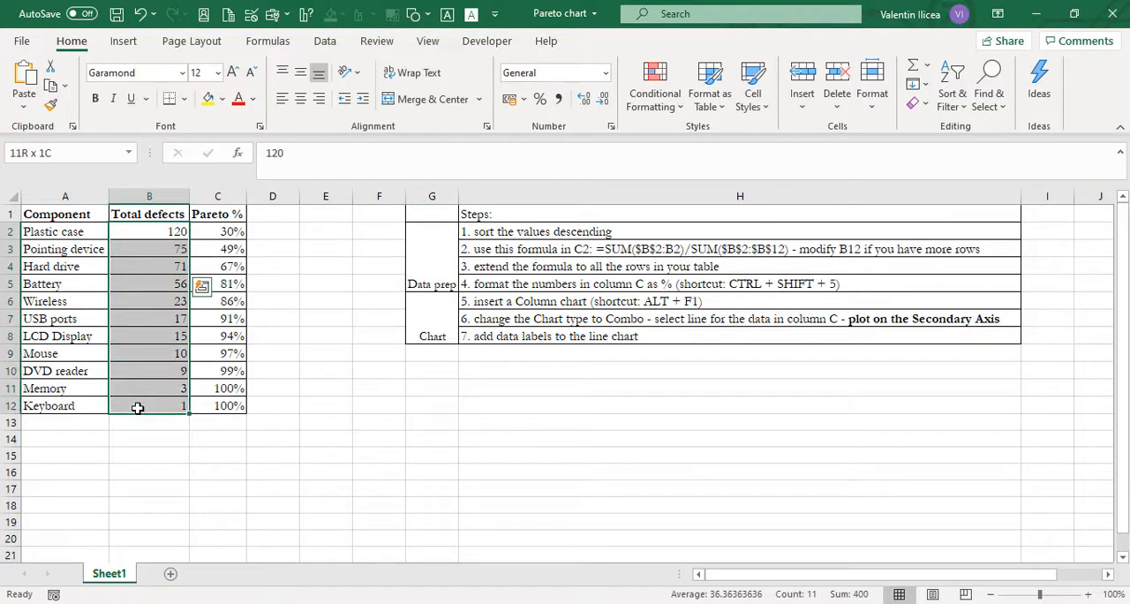
left_click(238, 263)
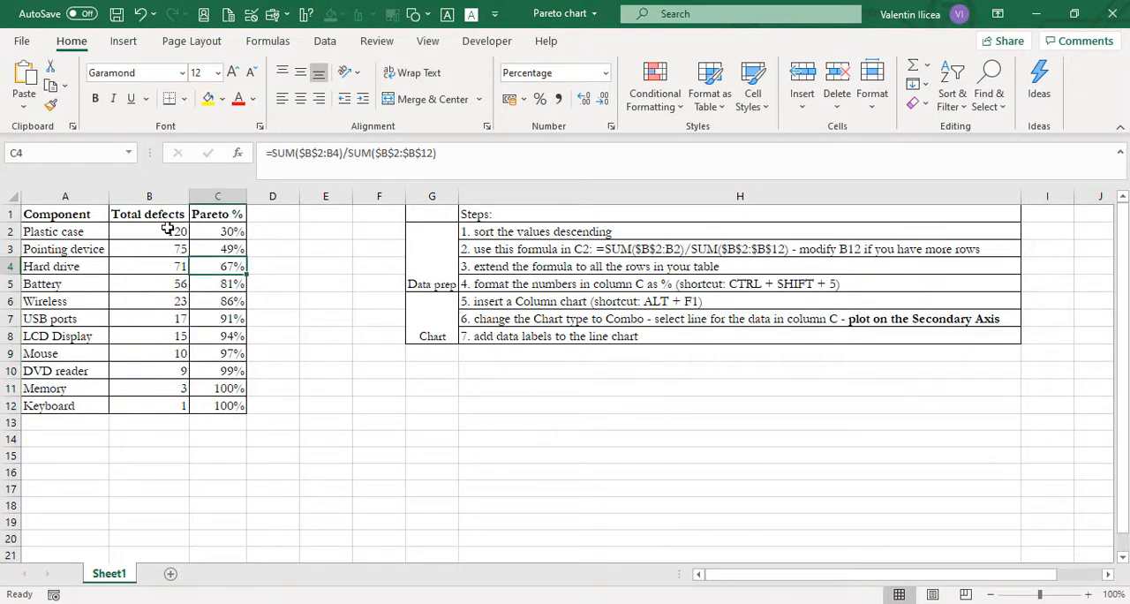
left_click_drag(172, 231, 177, 259)
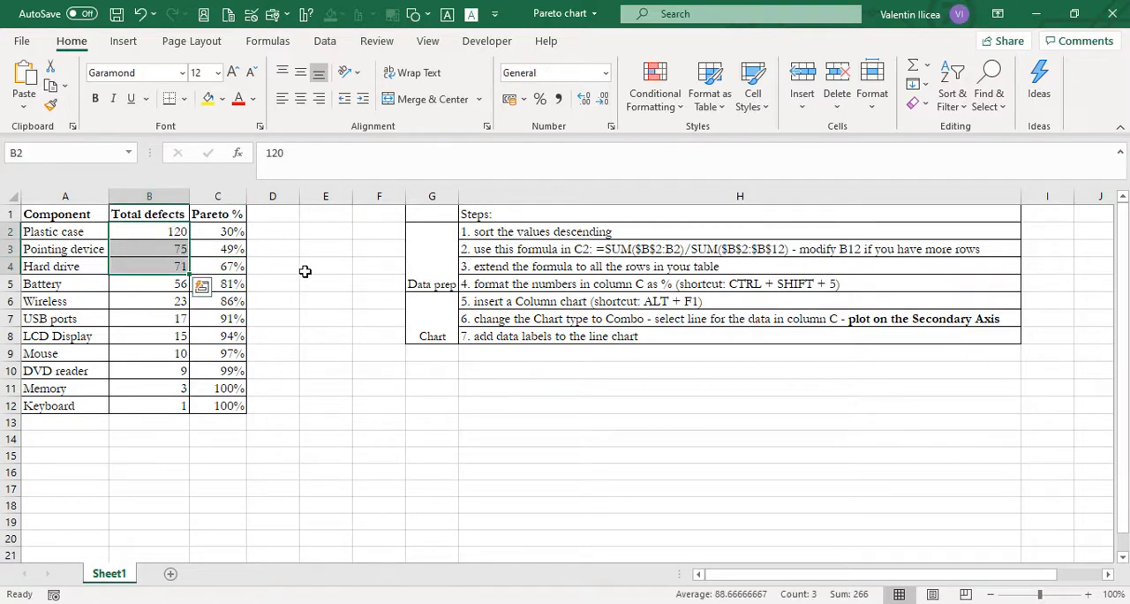
left_click(231, 271)
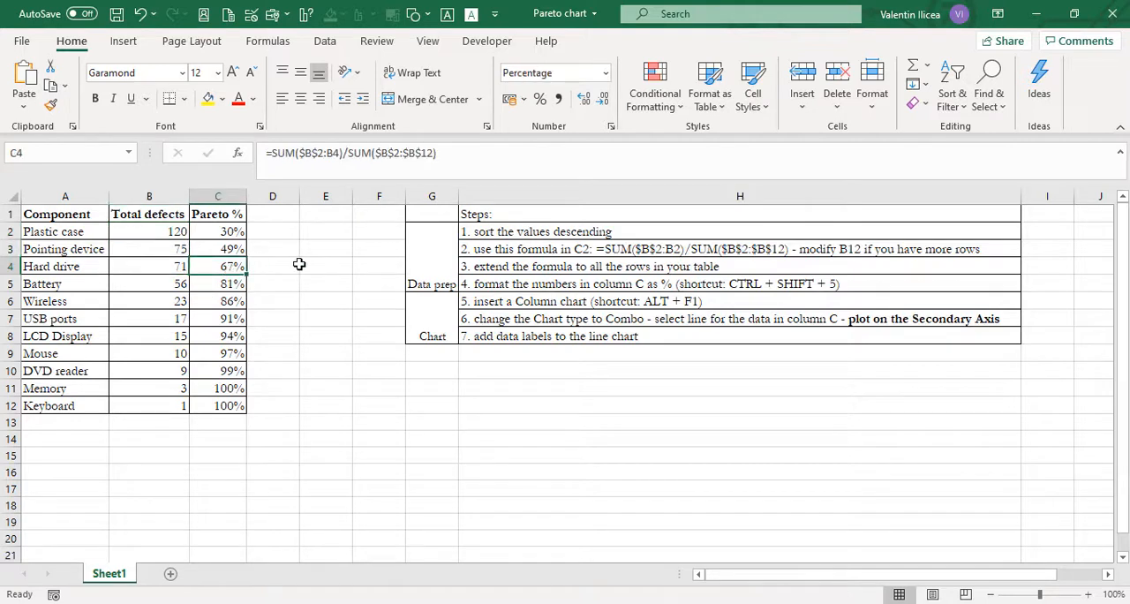
left_click(229, 281)
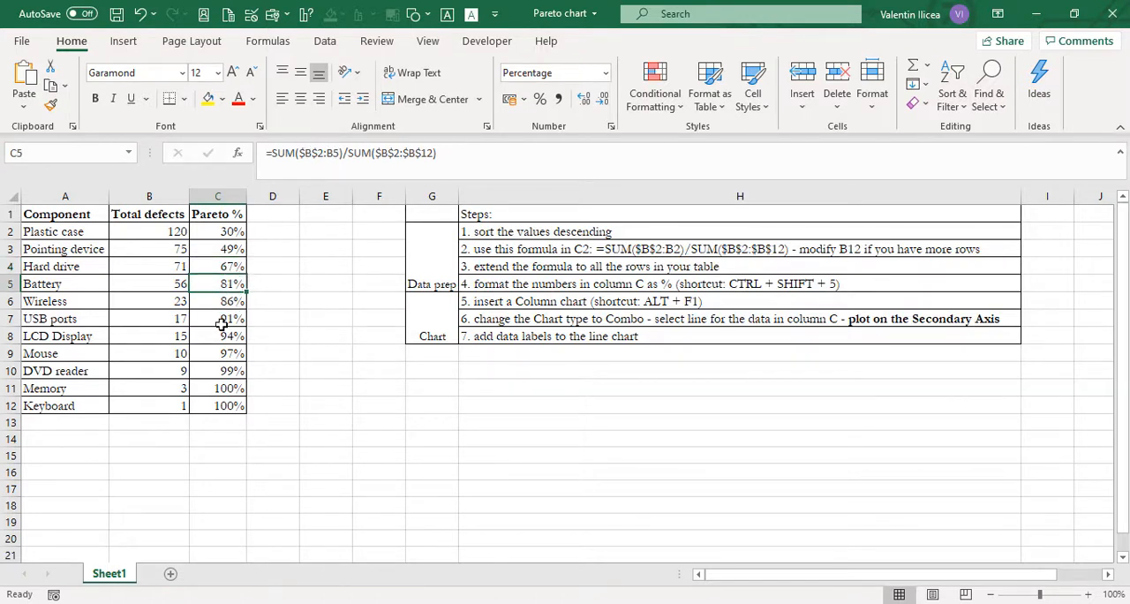
left_click(233, 372)
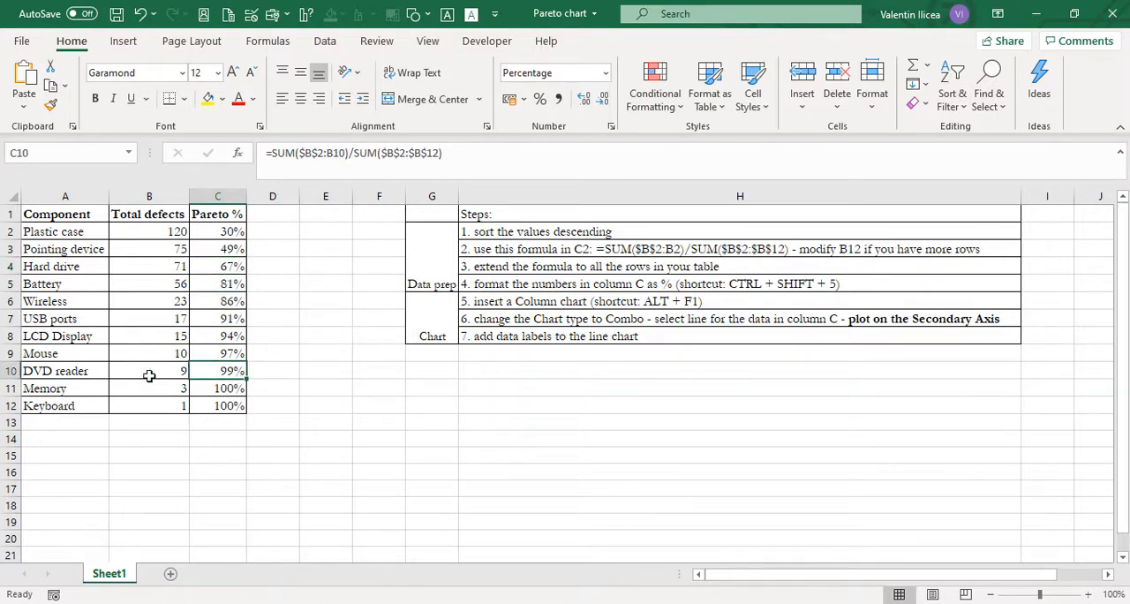
left_click(231, 405)
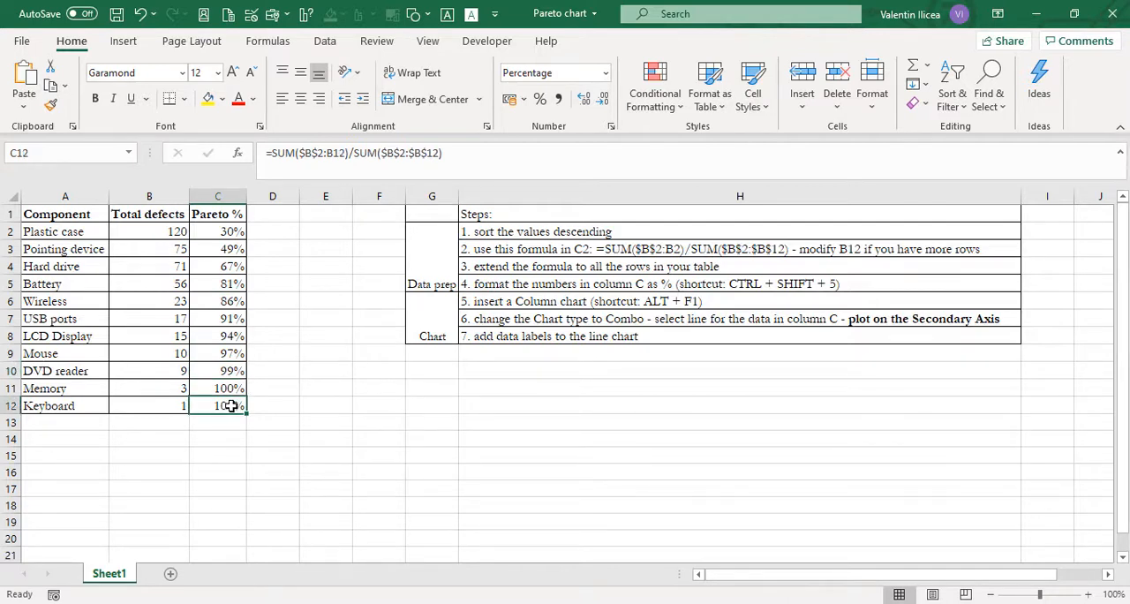
Step: Insert a default clustered column chart from the component defects table and move it over the table, clear of the written instructions
left_click(58, 219)
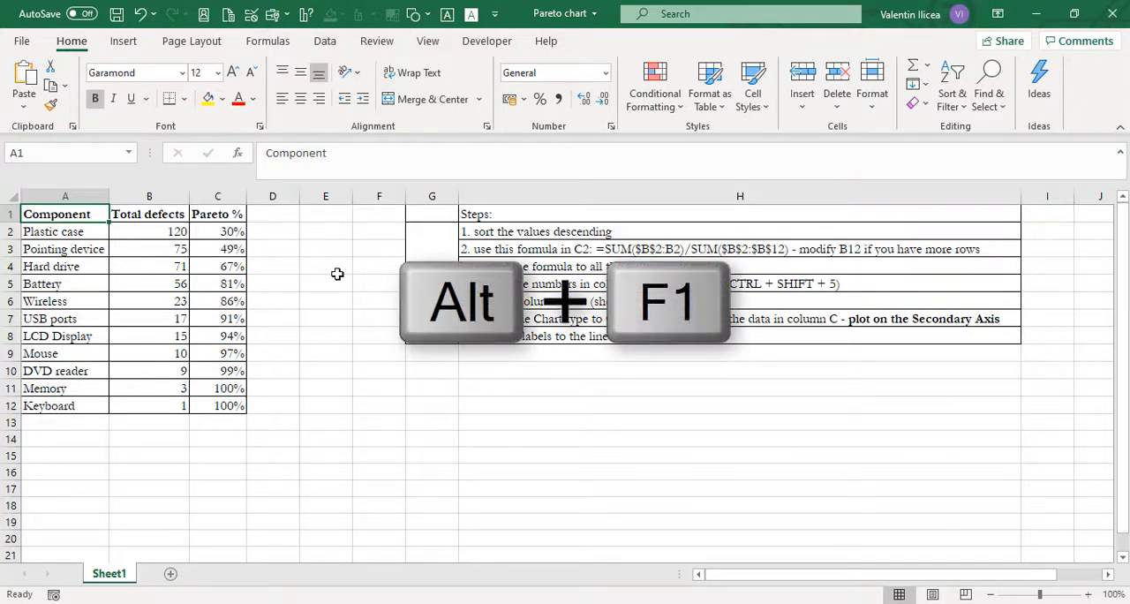
key("alt+F1")
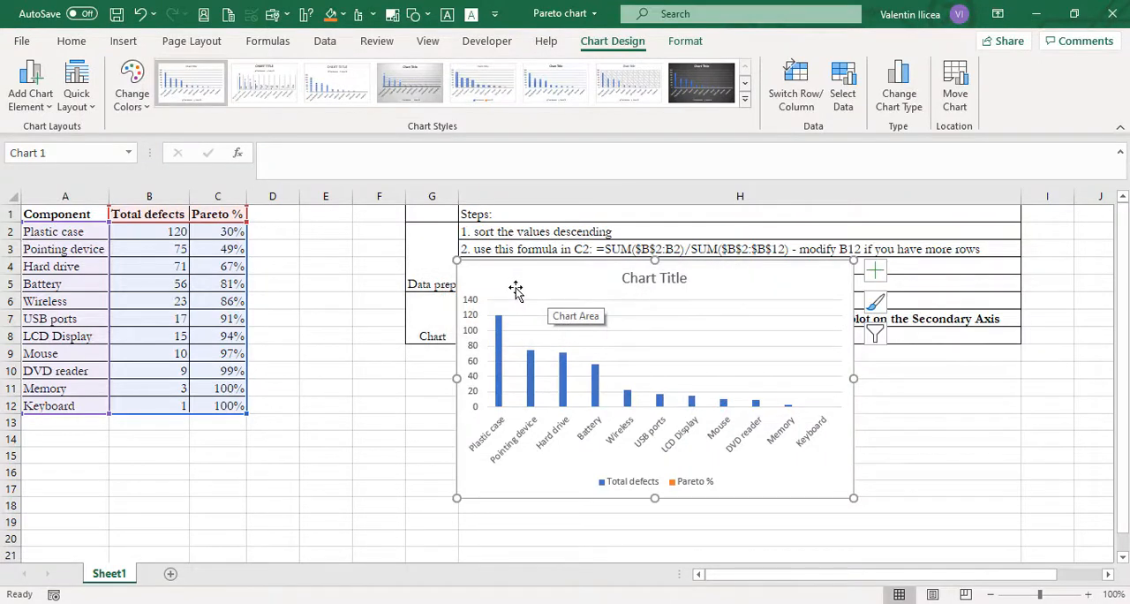
left_click_drag(517, 292, 145, 269)
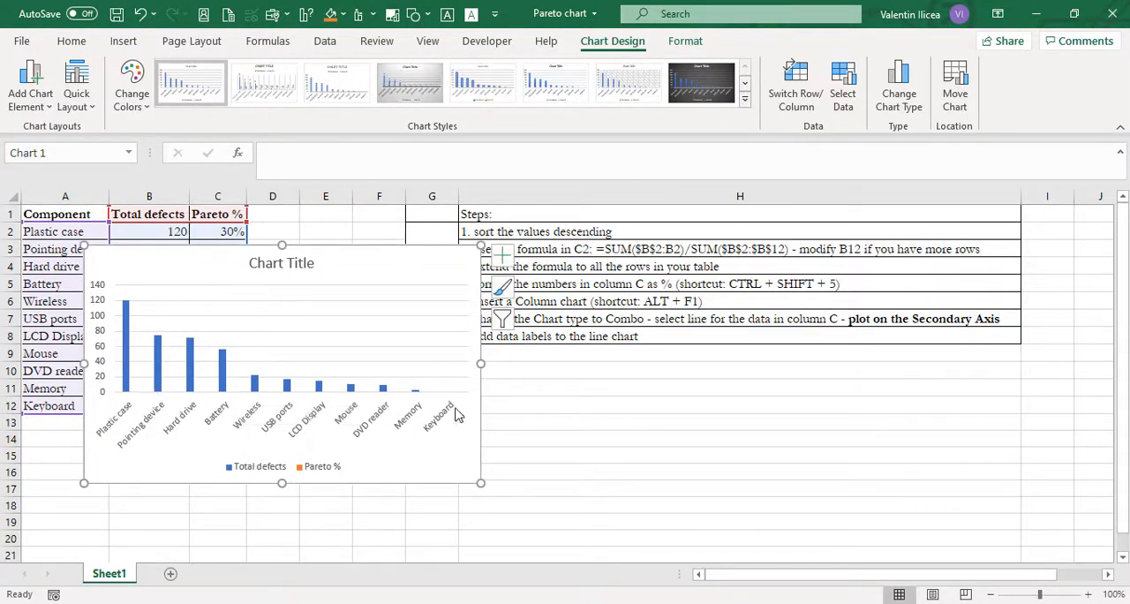
left_click_drag(370, 266, 343, 241)
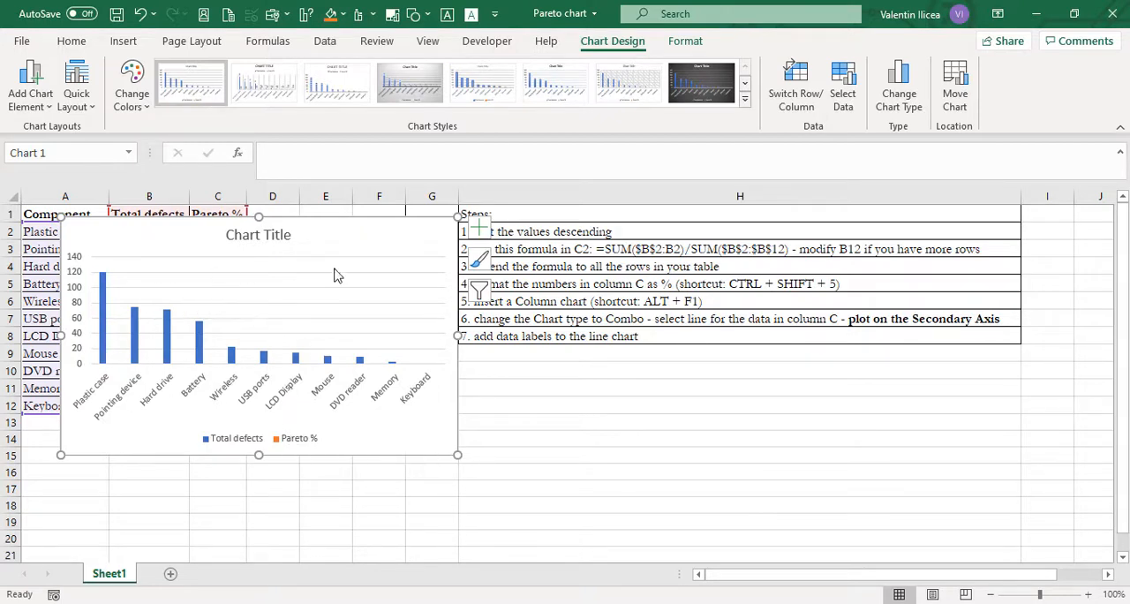
Step: Change the chart type to Combo, with Total defects as clustered columns and Pareto % as a line on the secondary axis
left_click(900, 93)
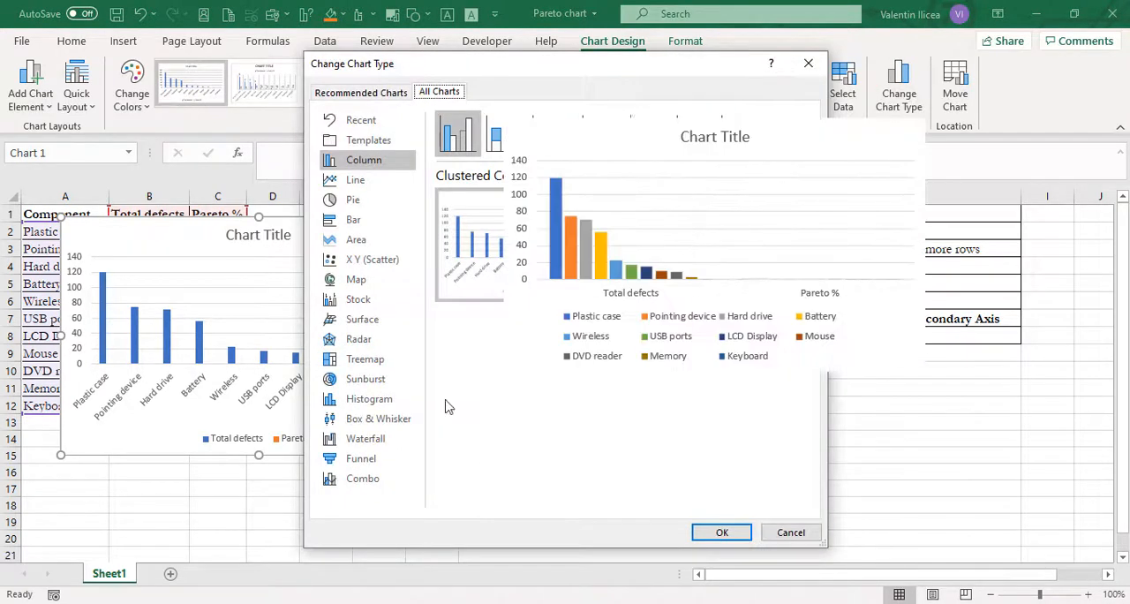
left_click(364, 480)
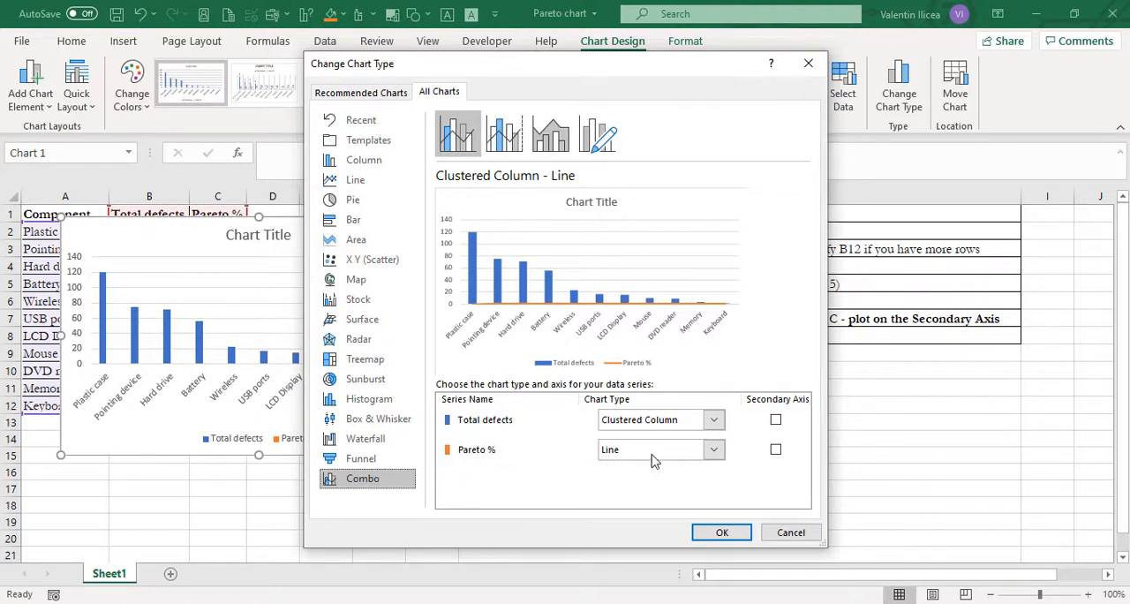
left_click(776, 450)
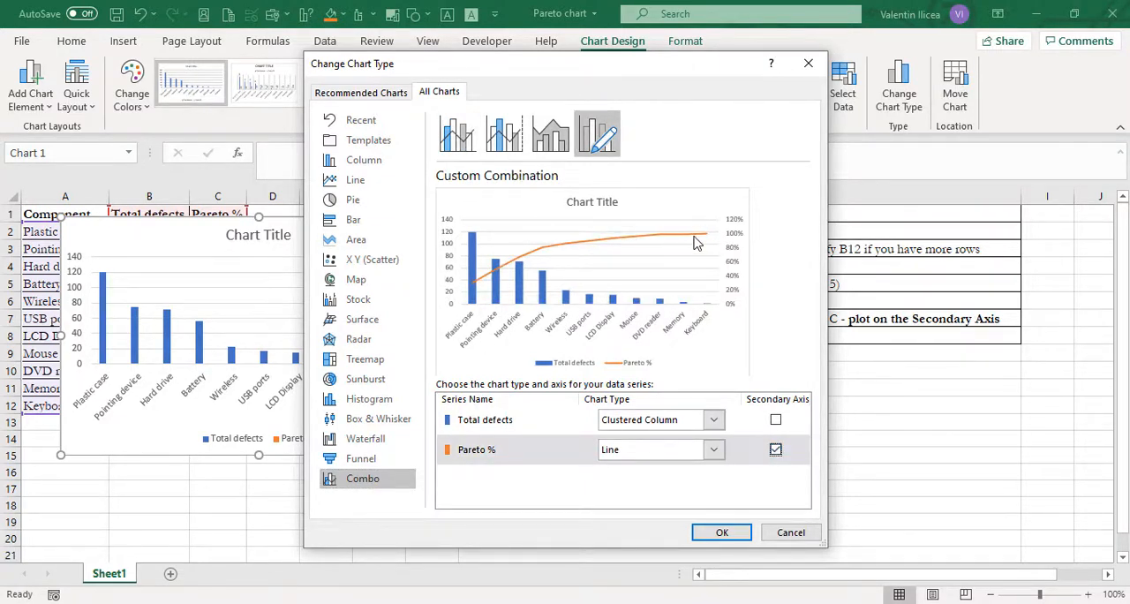
left_click(737, 534)
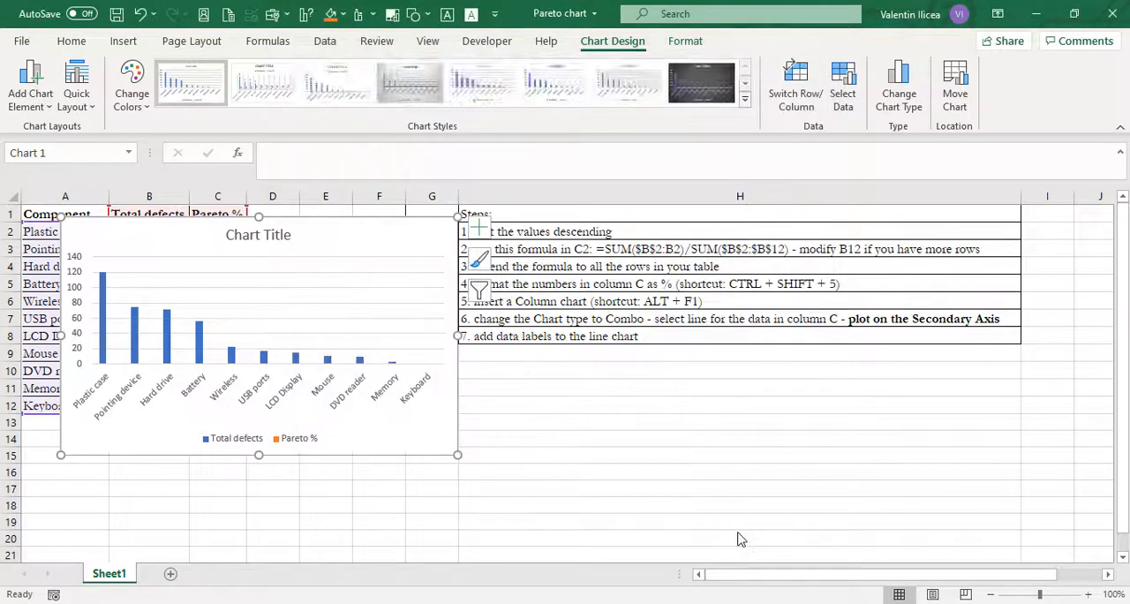
Step: Add data labels above the Pareto % line and move the chart off the data table
left_click(581, 320)
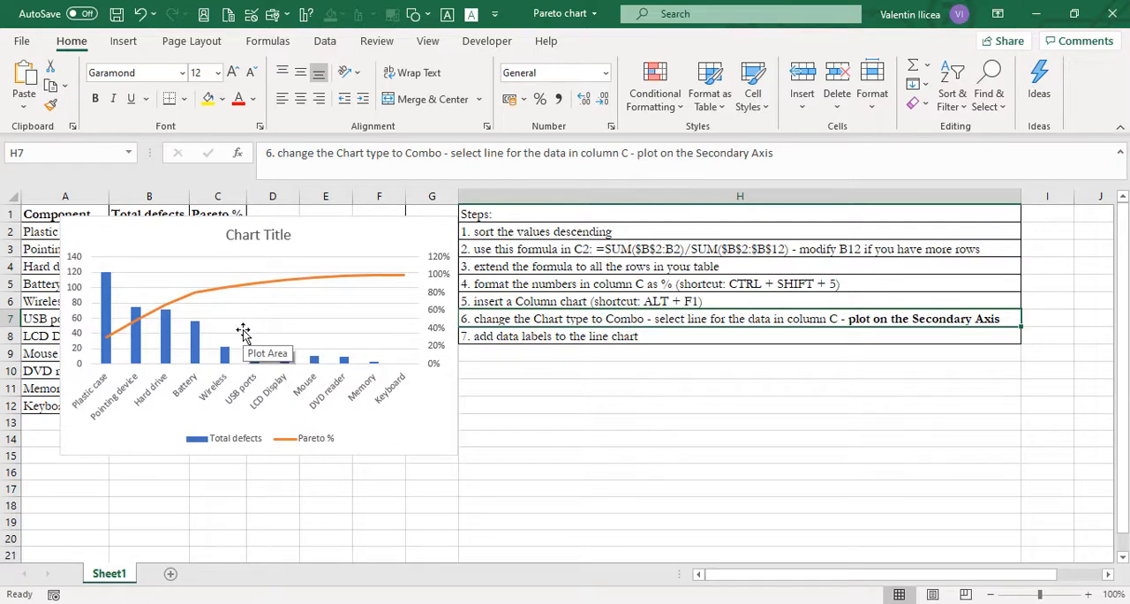
left_click(291, 284)
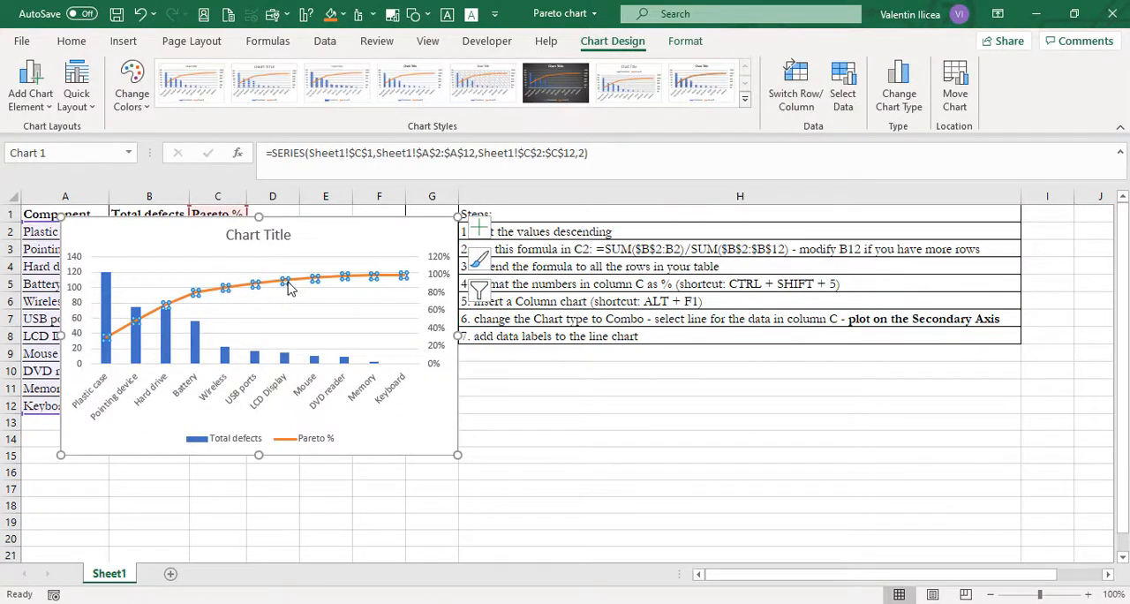
left_click(37, 104)
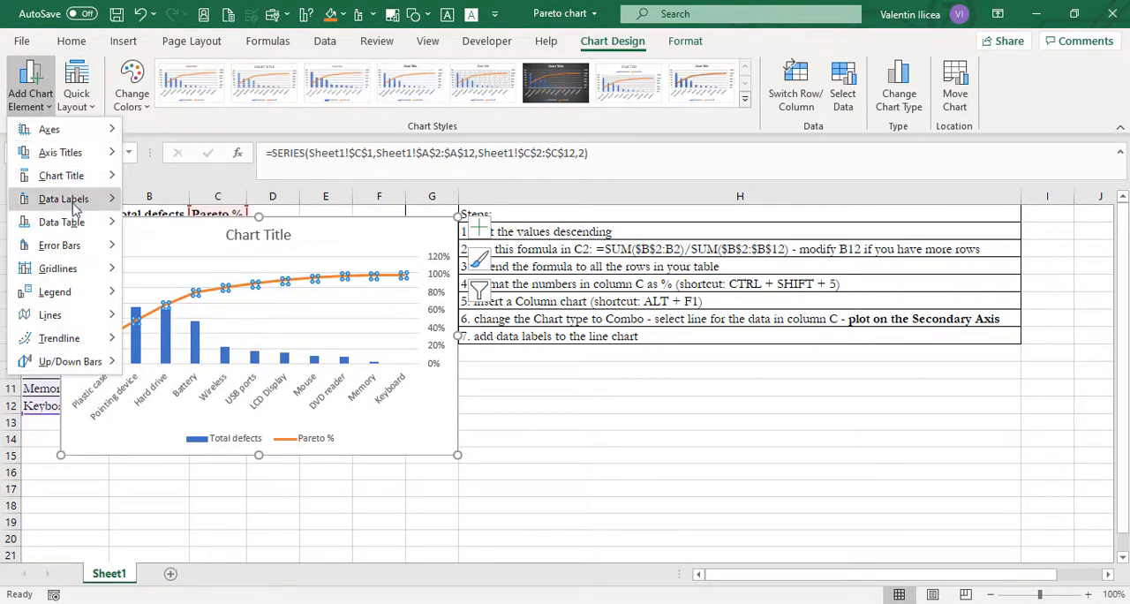
mouse_move(81, 205)
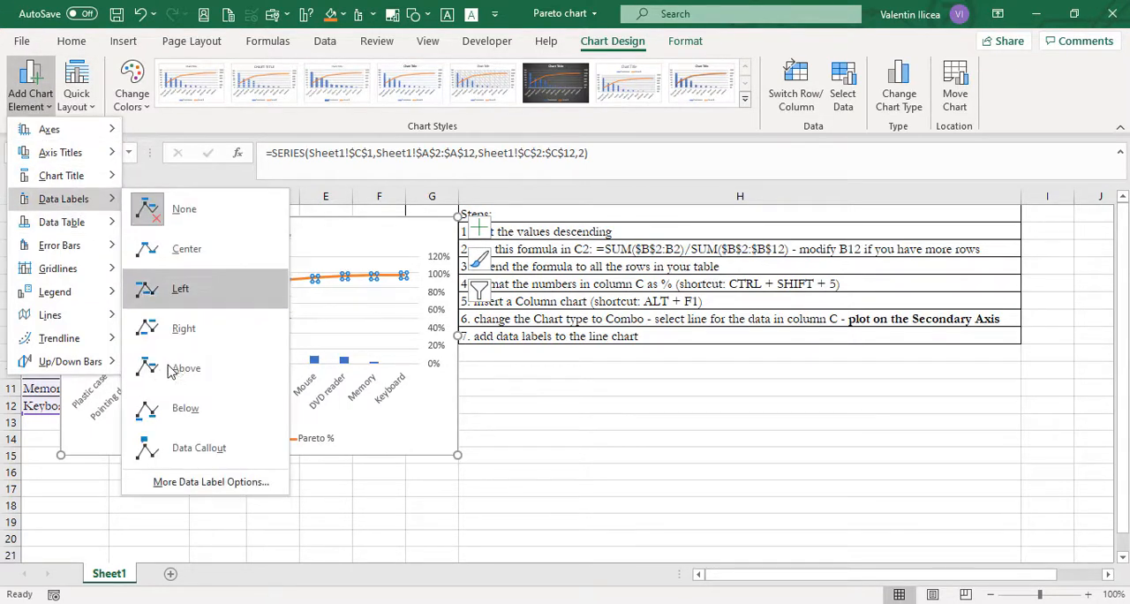
left_click(221, 380)
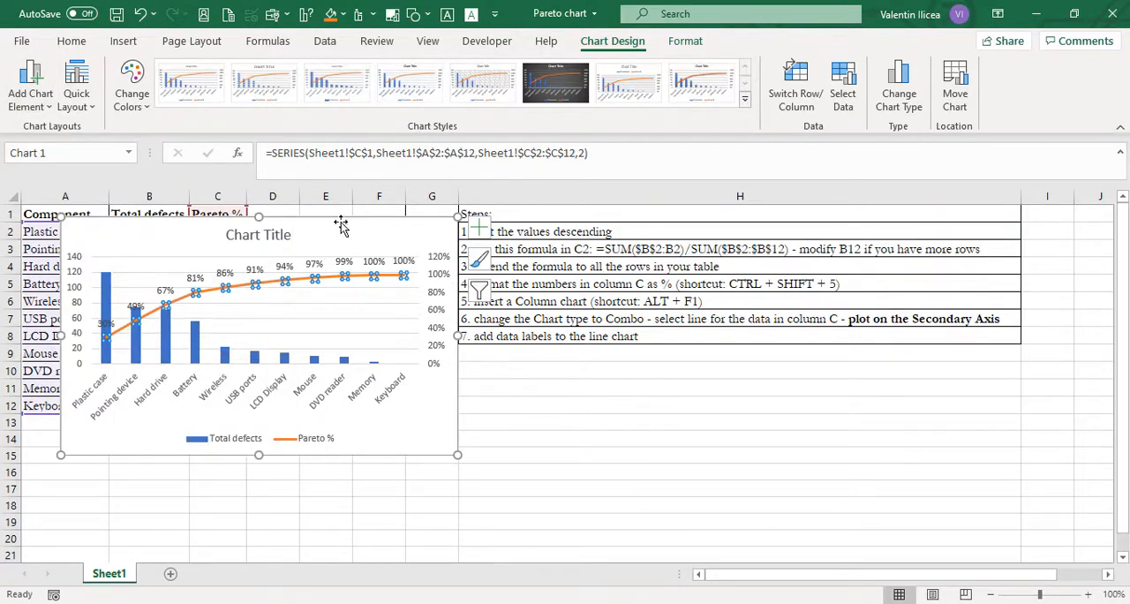
left_click_drag(326, 227, 643, 226)
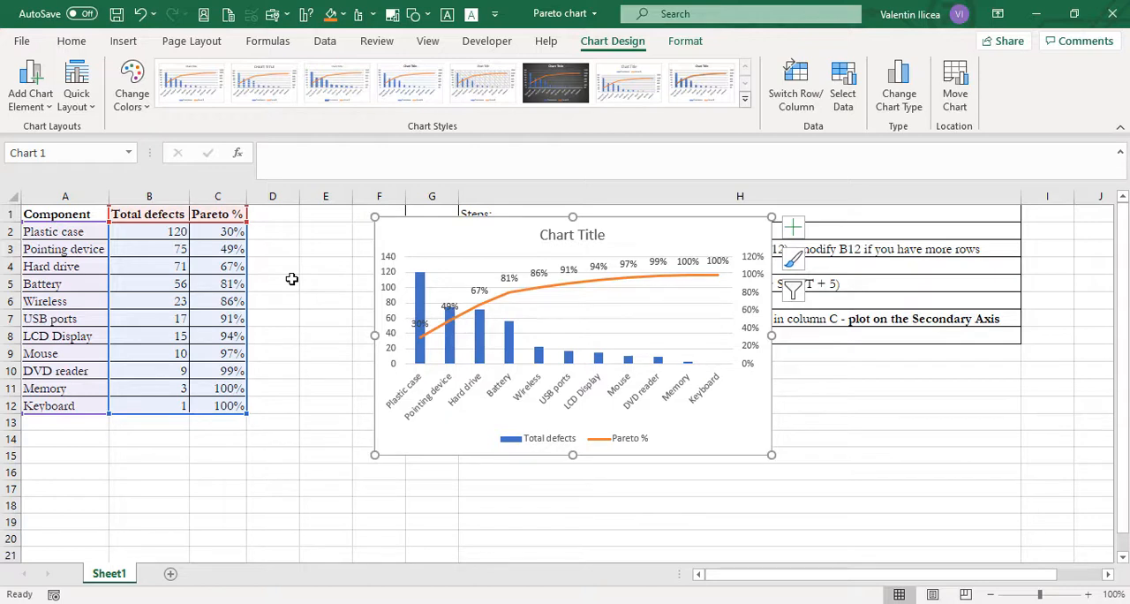
Step: Examine the defect counts of the top four components, Plastic case through Battery, against their cumulative Pareto % values
left_click(226, 249)
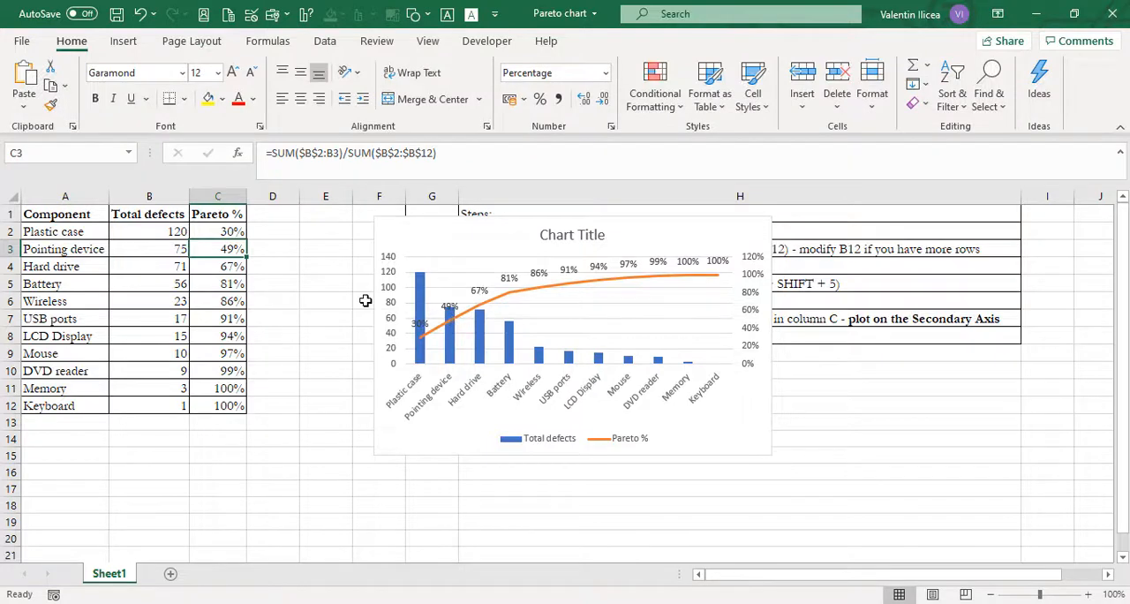
left_click(63, 230)
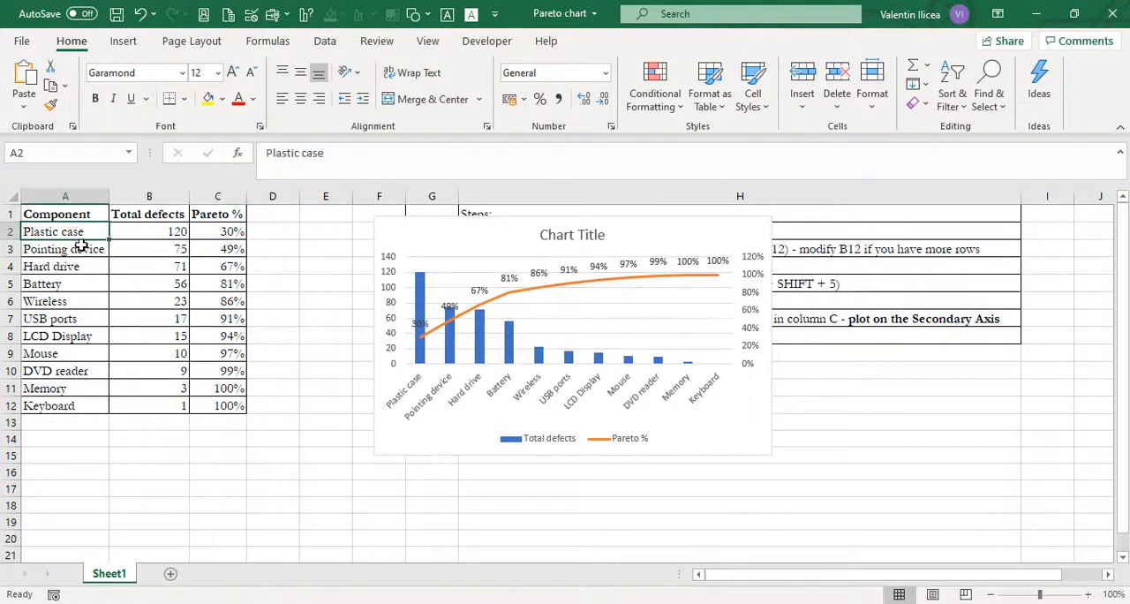
left_click(80, 248)
left_click(78, 230)
left_click_drag(155, 232, 155, 289)
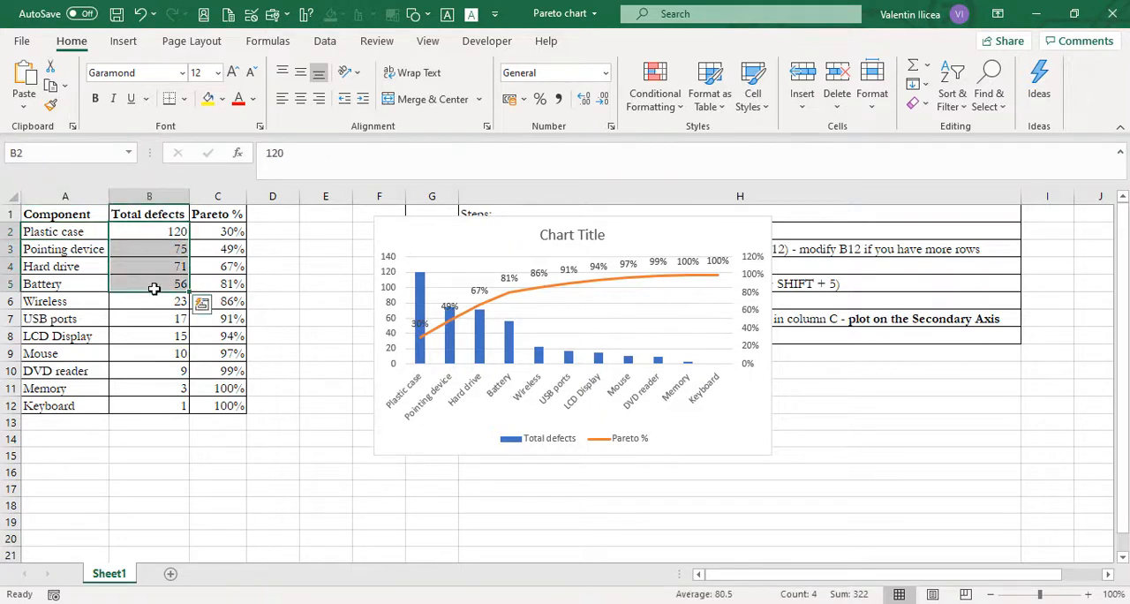
left_click(235, 282)
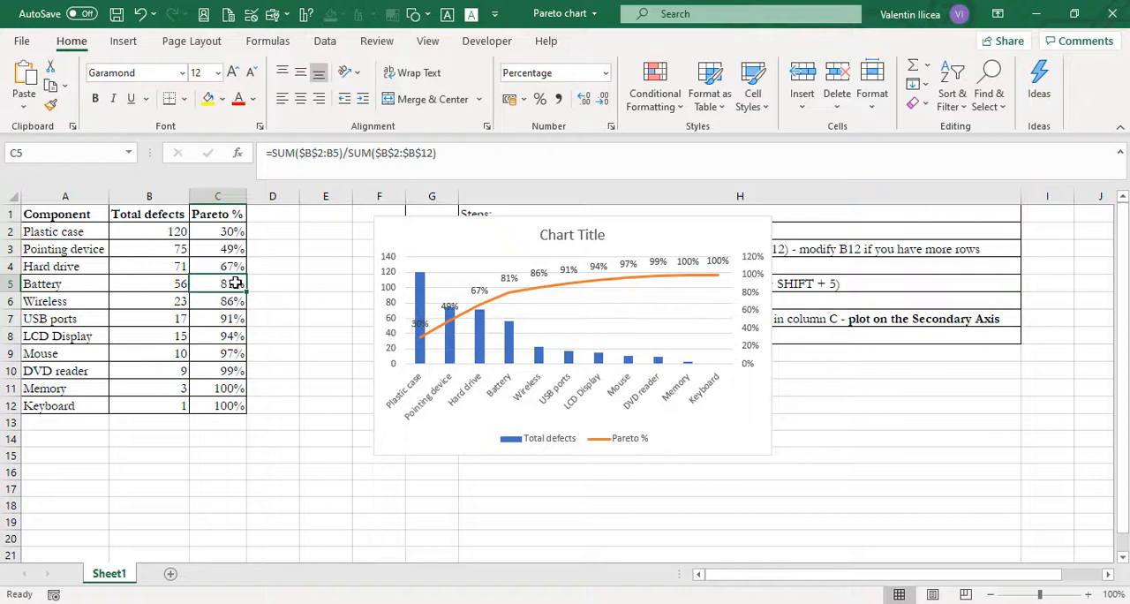